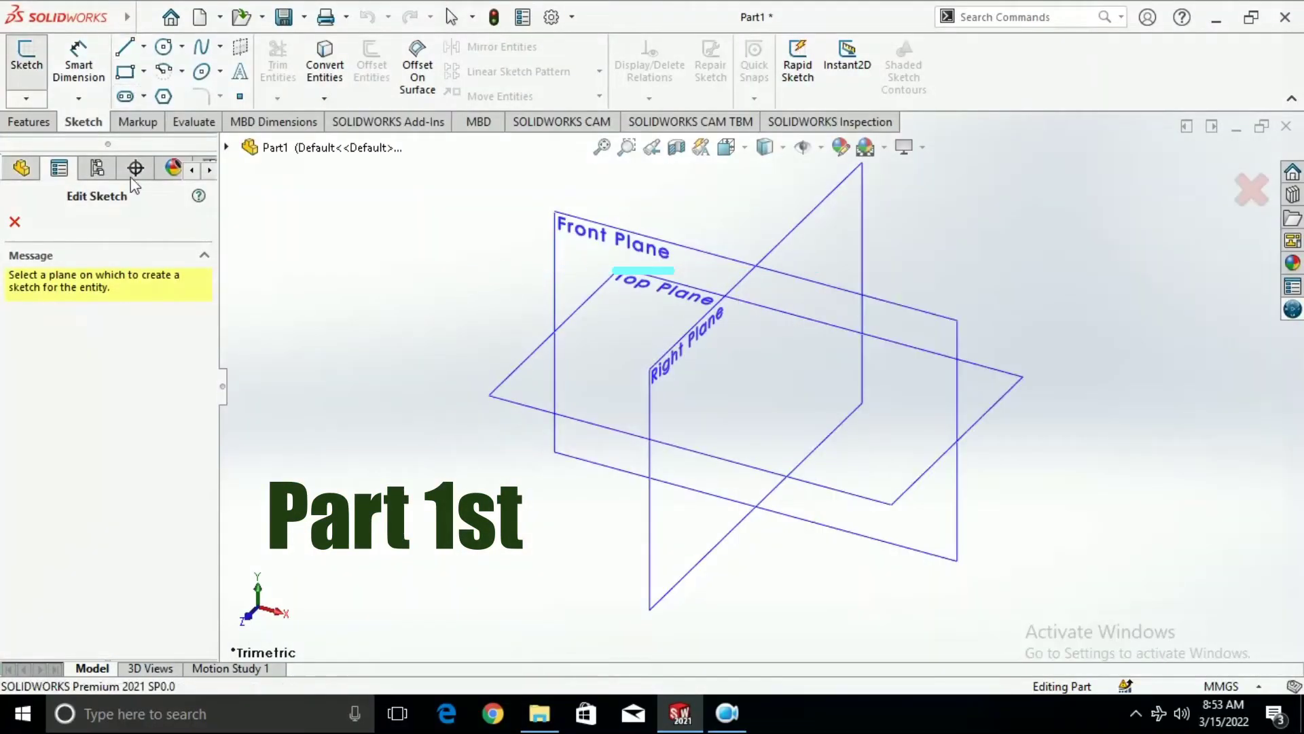
On the Front Plane, draw four lines forming a rectangle that starts and closes at the origin
click(610, 232)
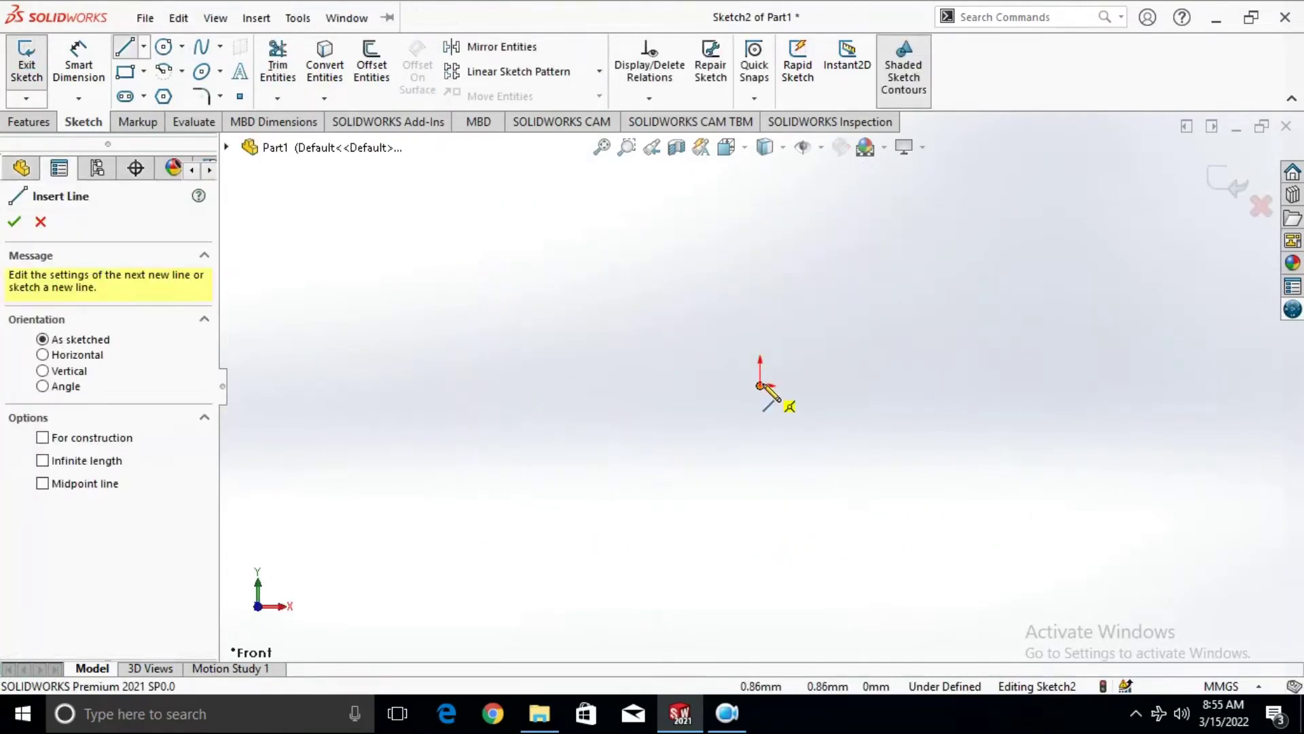
click(760, 385)
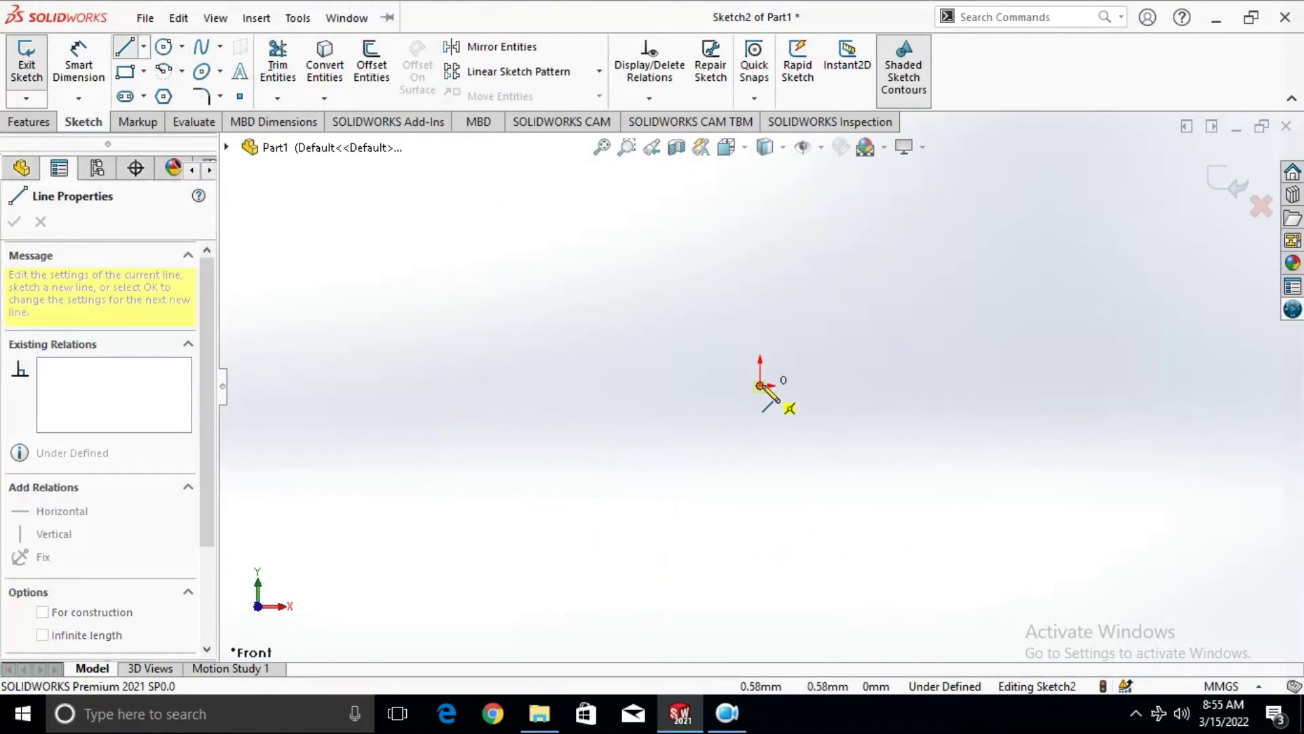
click(1096, 386)
click(1095, 238)
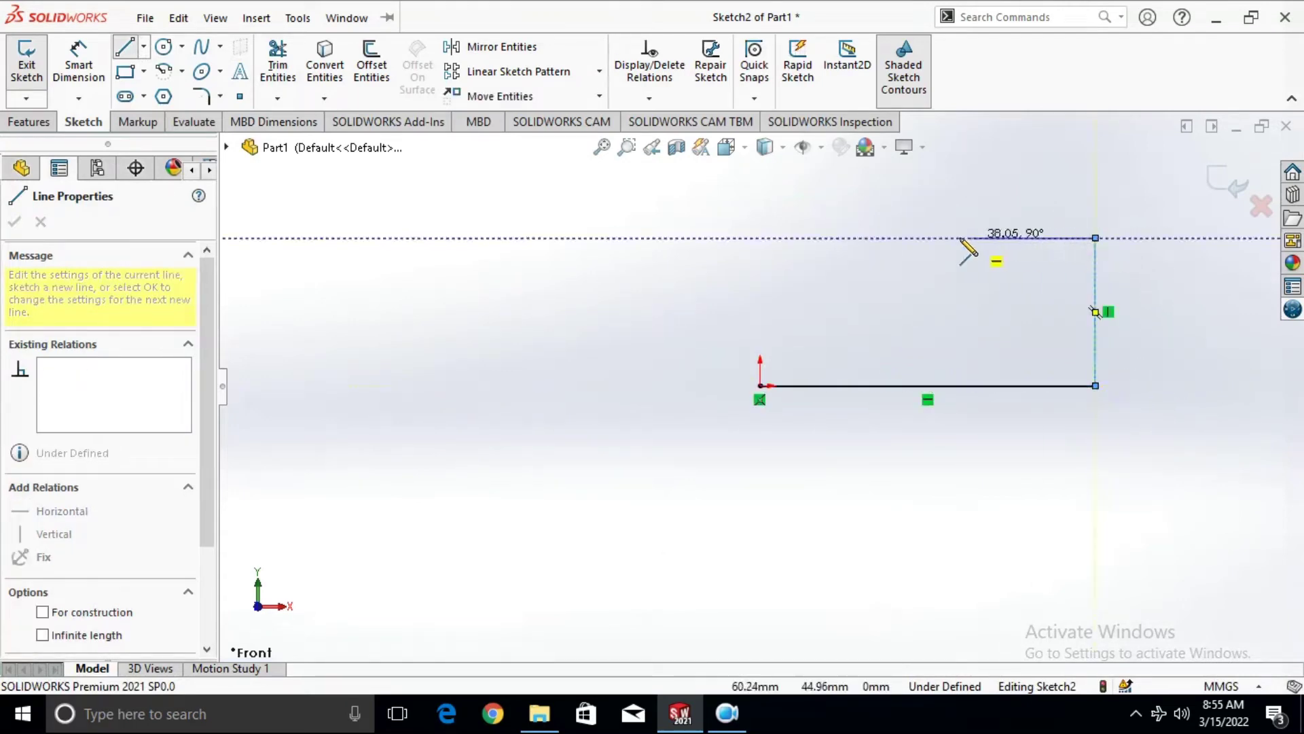
click(760, 238)
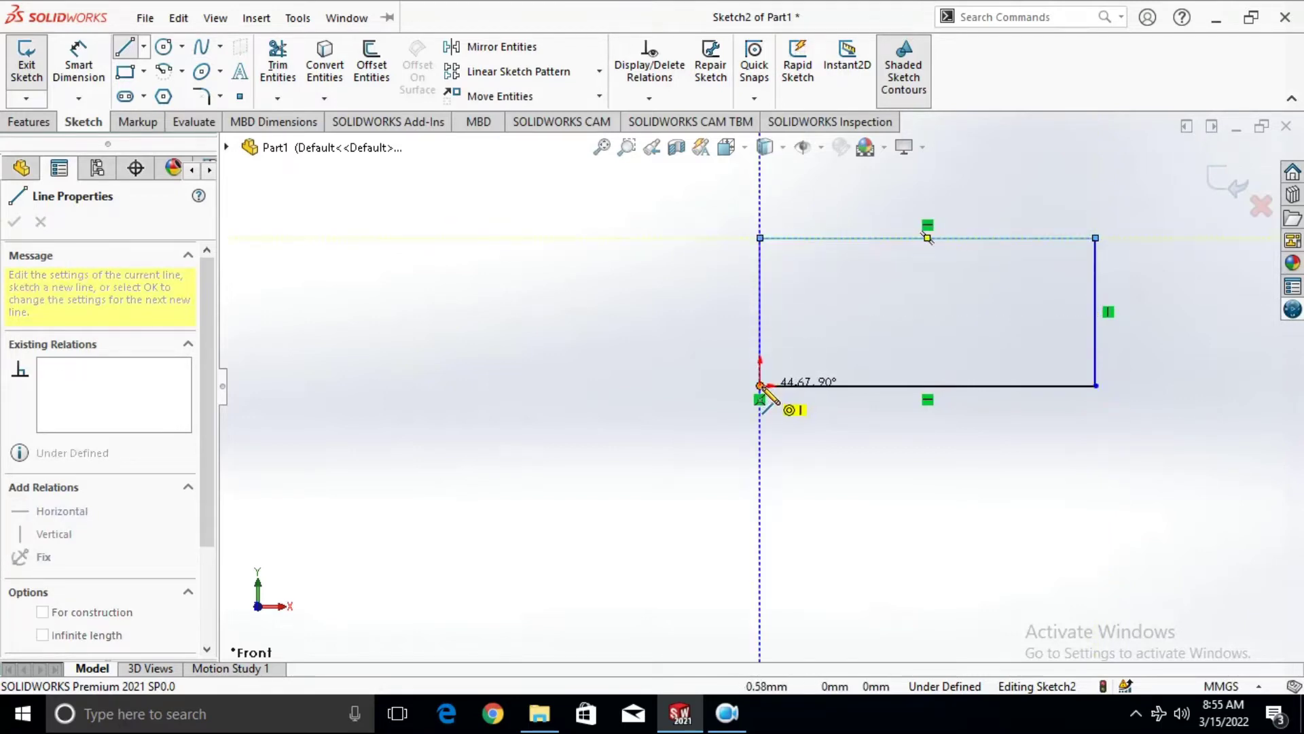
click(760, 386)
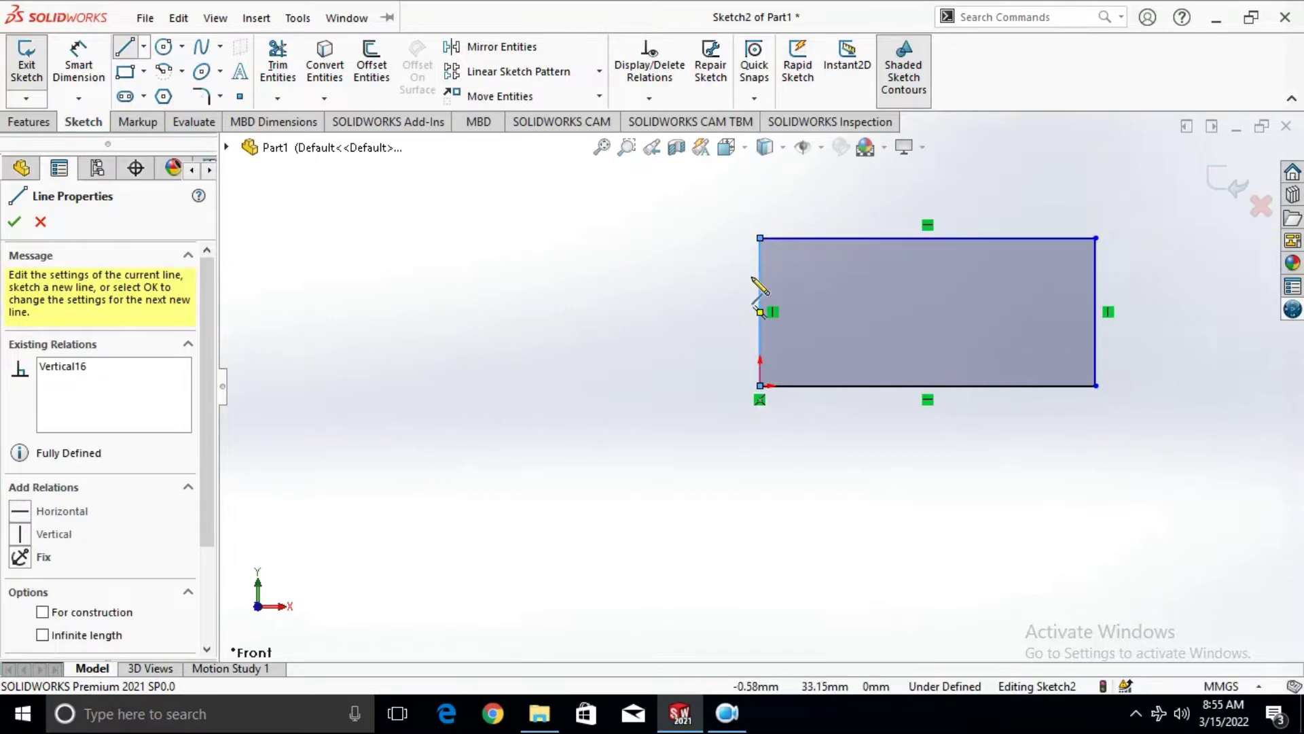
Dimension the rectangle's top edge to 104 mm with Smart Dimension
click(84, 67)
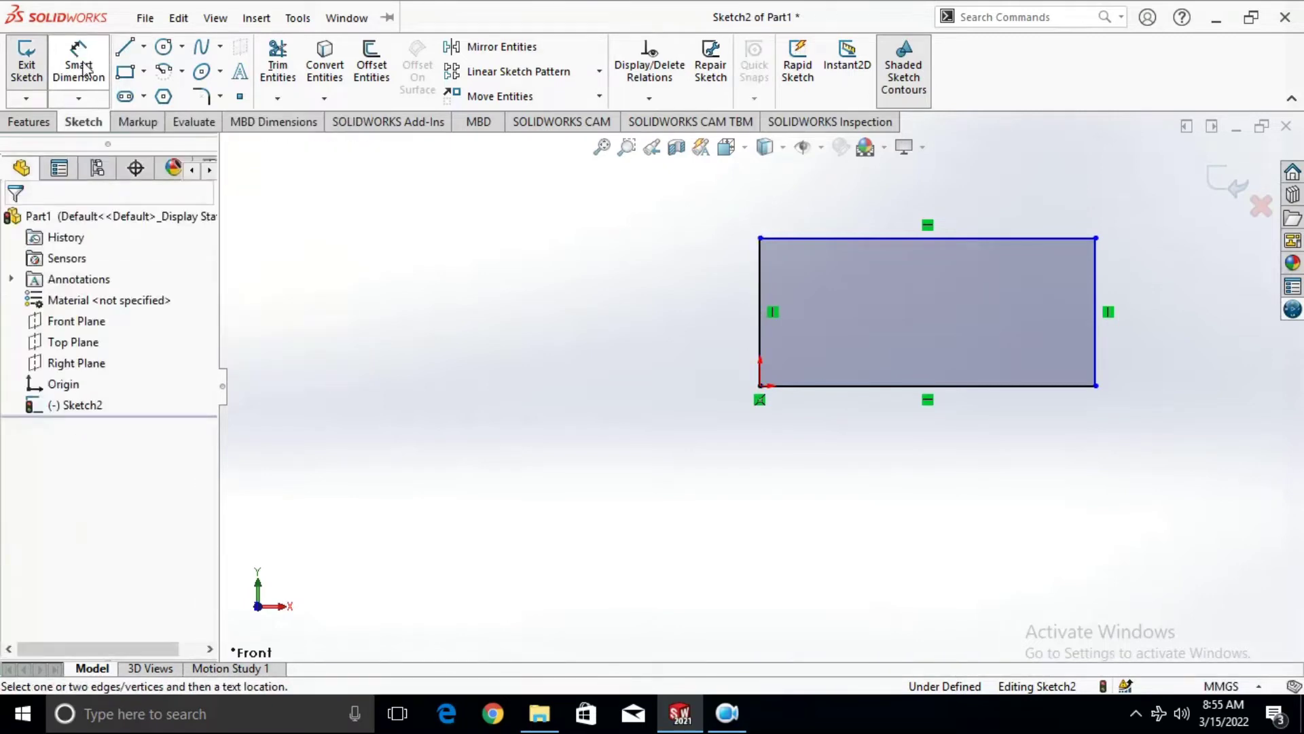
click(836, 238)
click(861, 221)
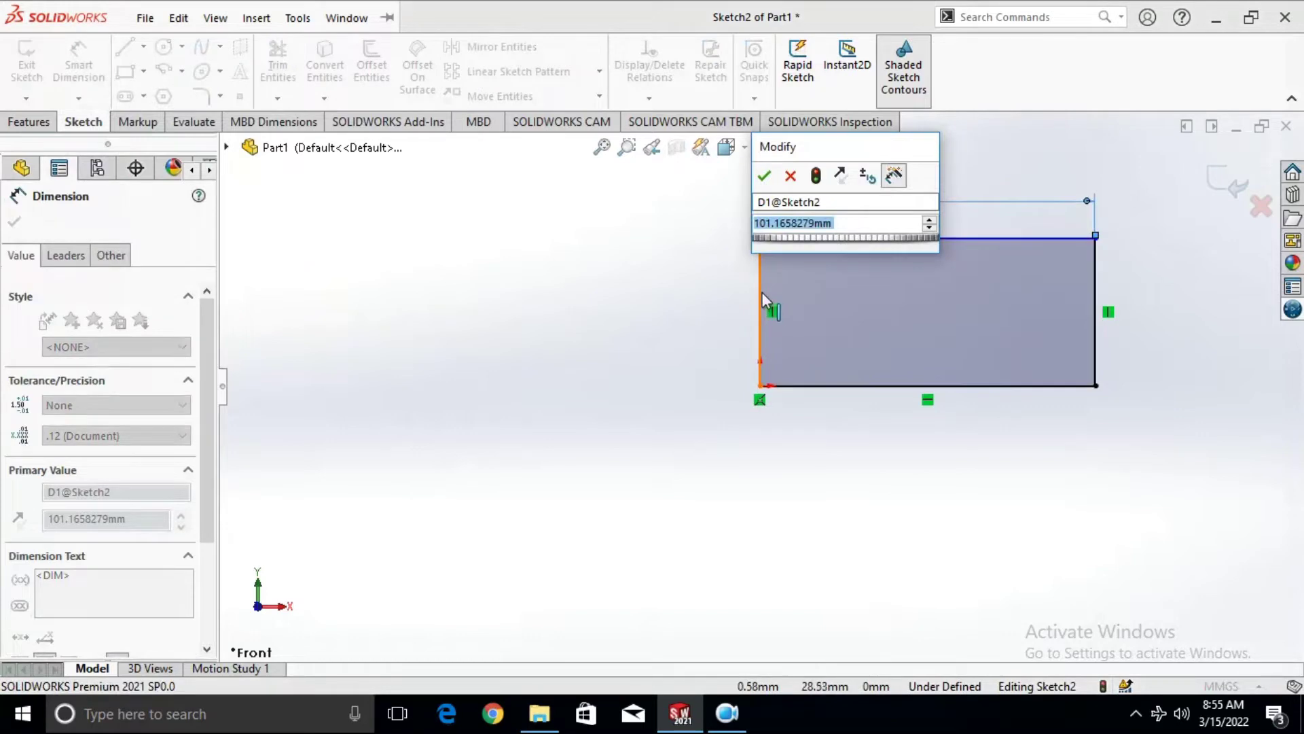
click(800, 223)
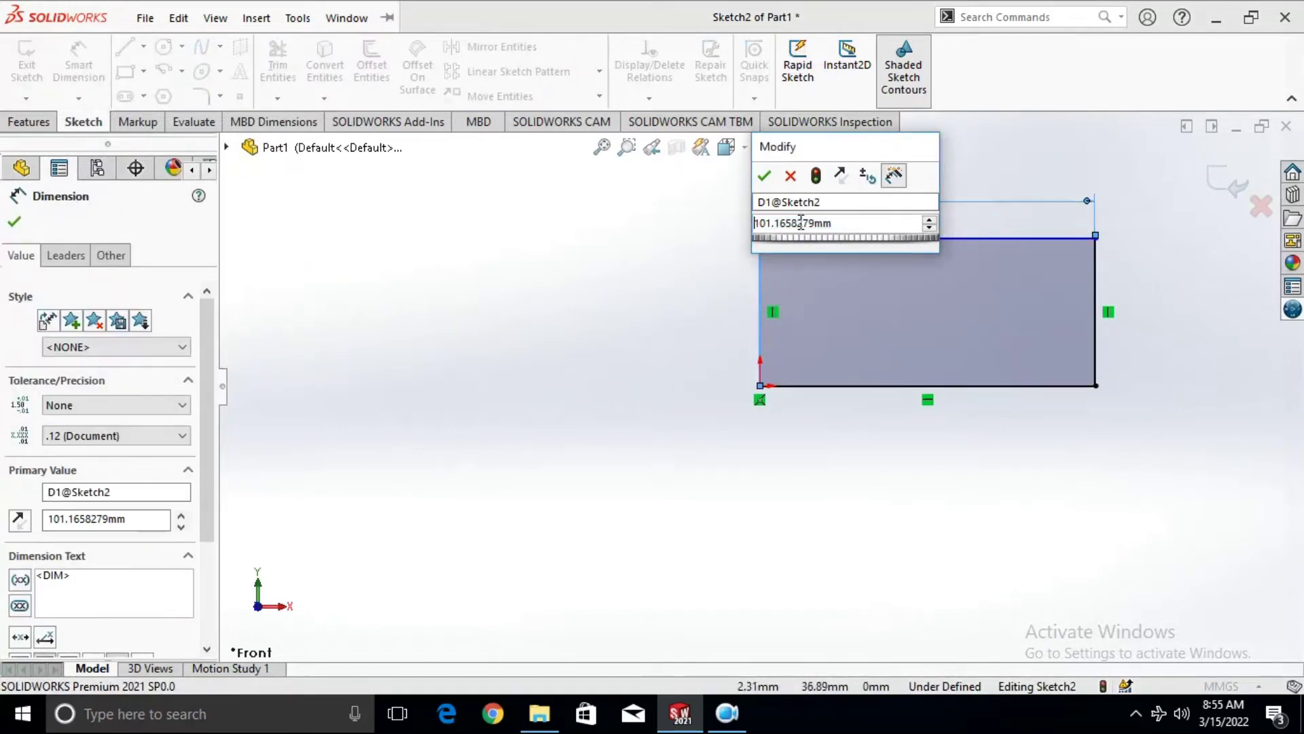
mouse_move(815, 146)
mouse_down()
mouse_move(710, 244)
mouse_move(588, 173)
mouse_up()
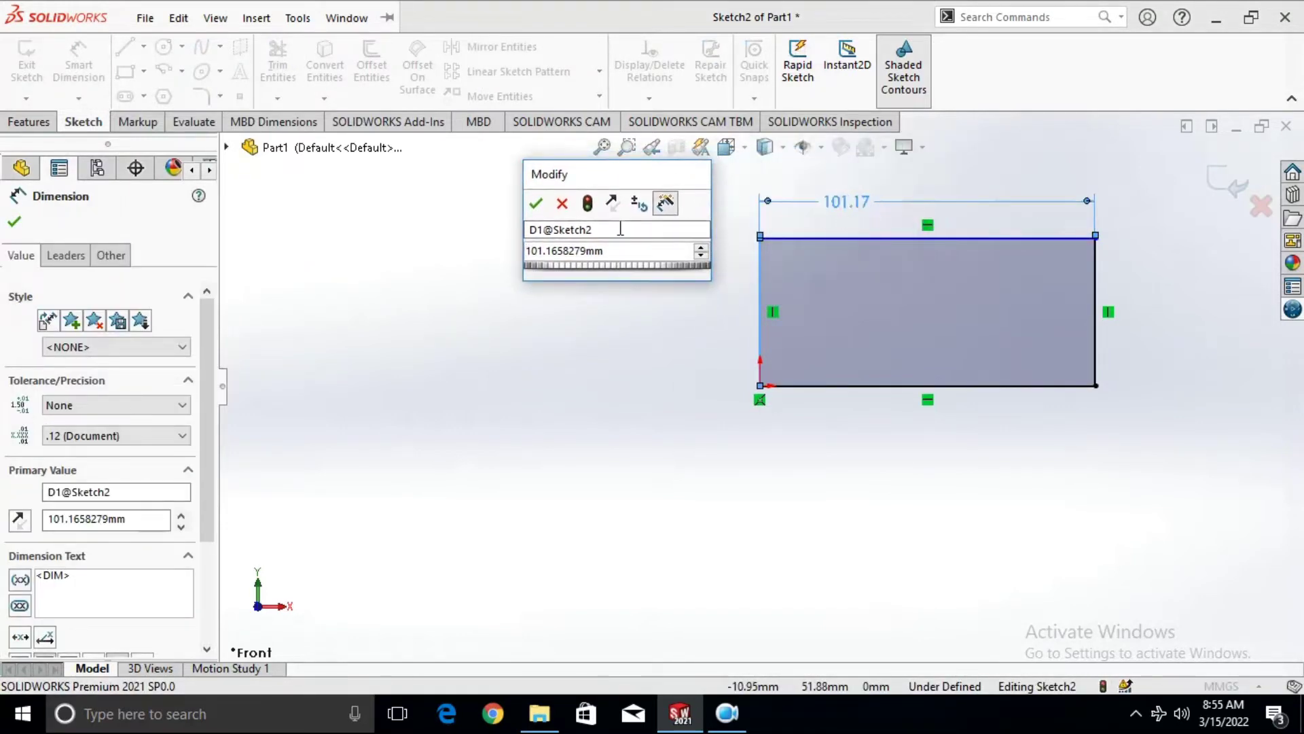
drag(626, 249, 519, 251)
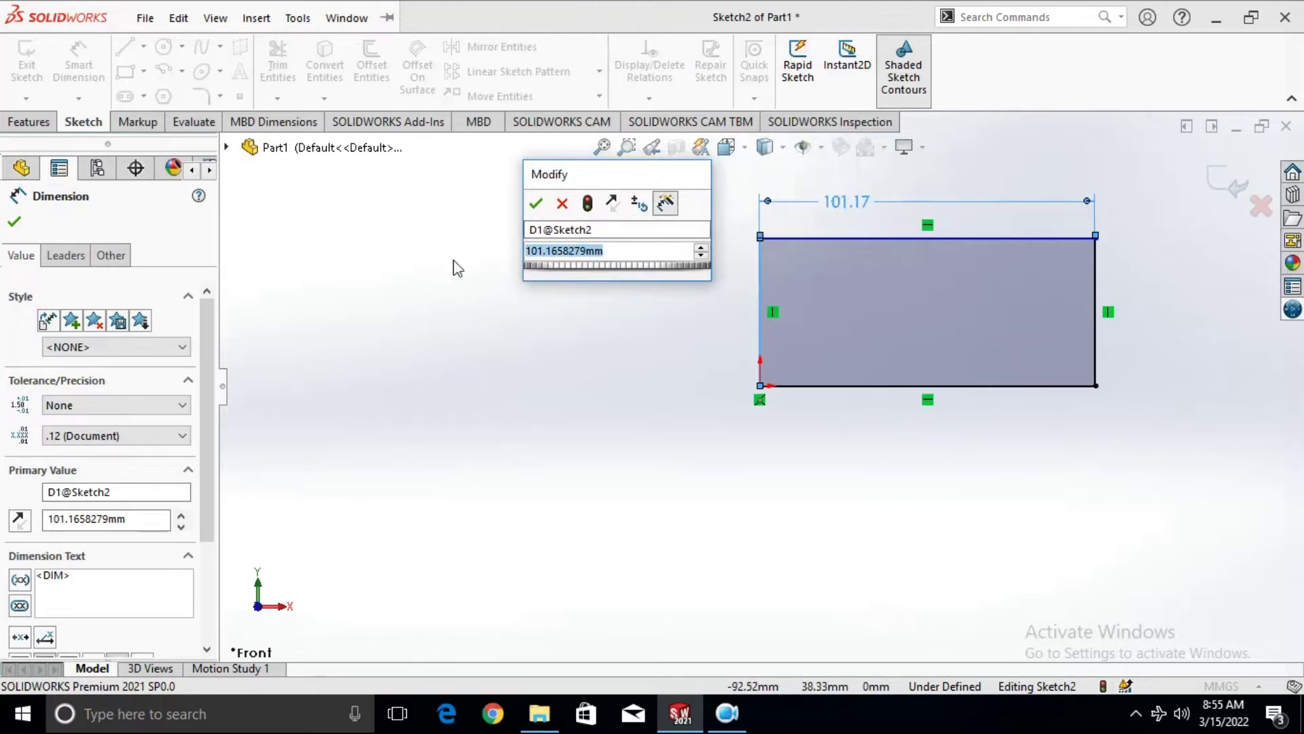
text(104)
key(Return)
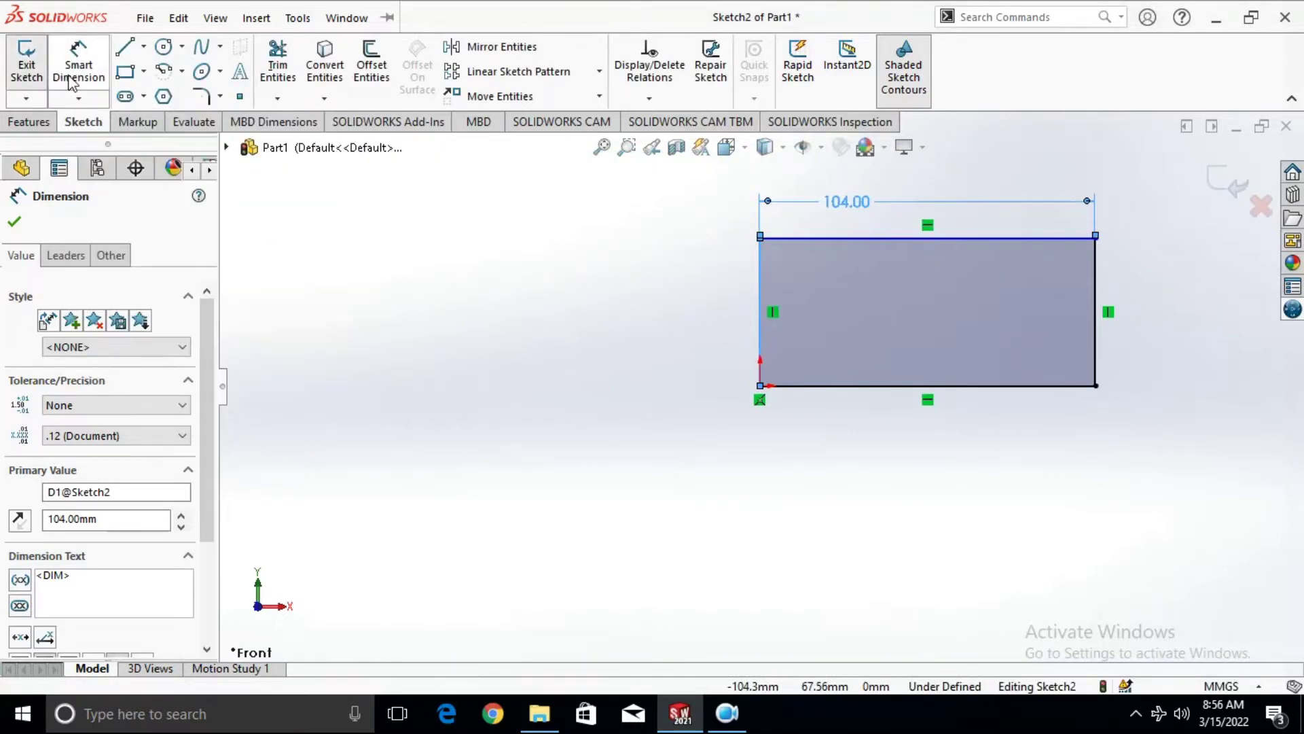
Select the rectangle's left edge for its height dimension
click(758, 271)
key(Escape)
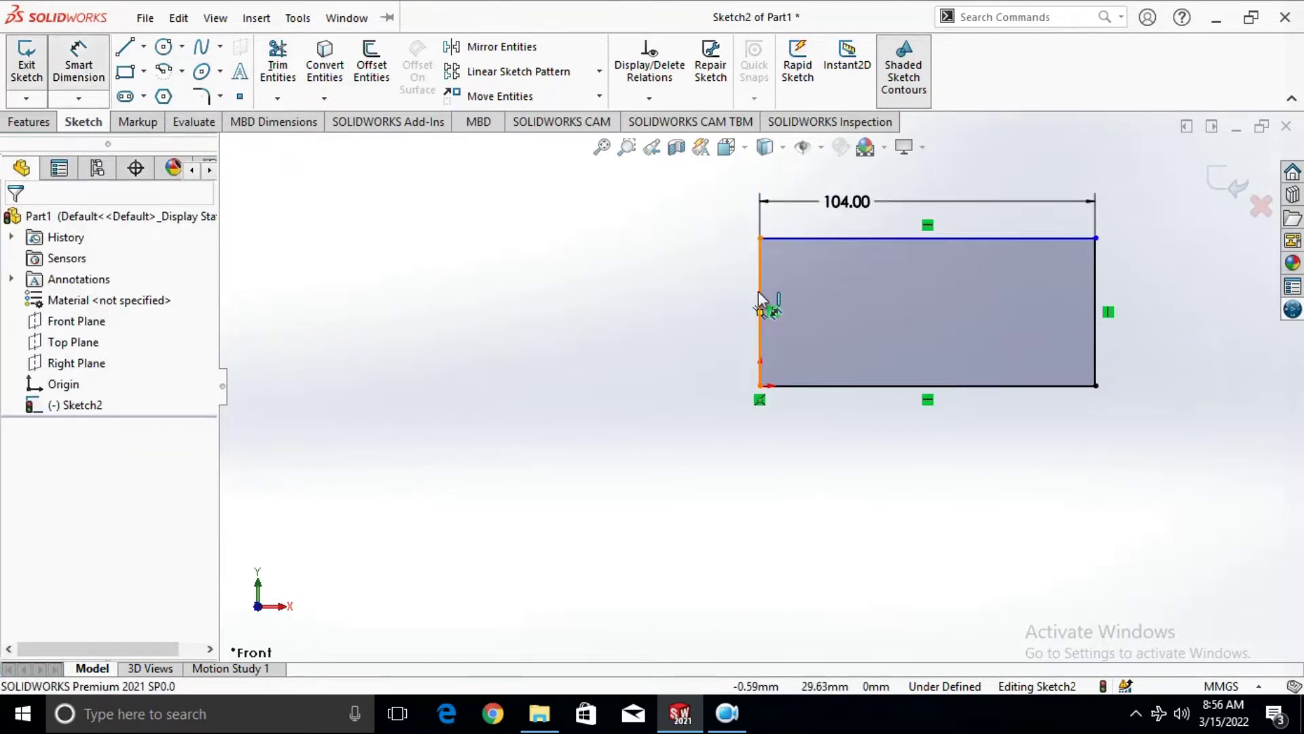
click(761, 303)
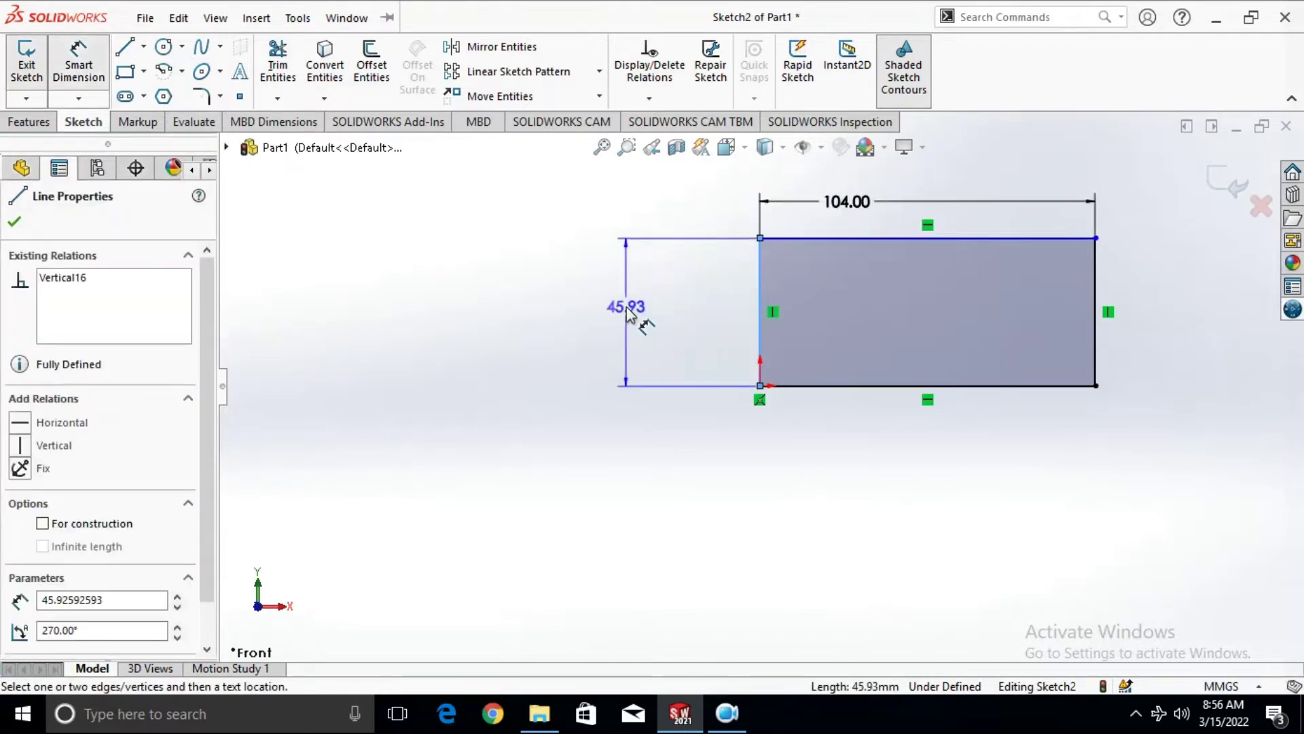
Set the left edge height to 48 mm, fully defining the 104×48 rectangle, and exit the sketch
click(627, 310)
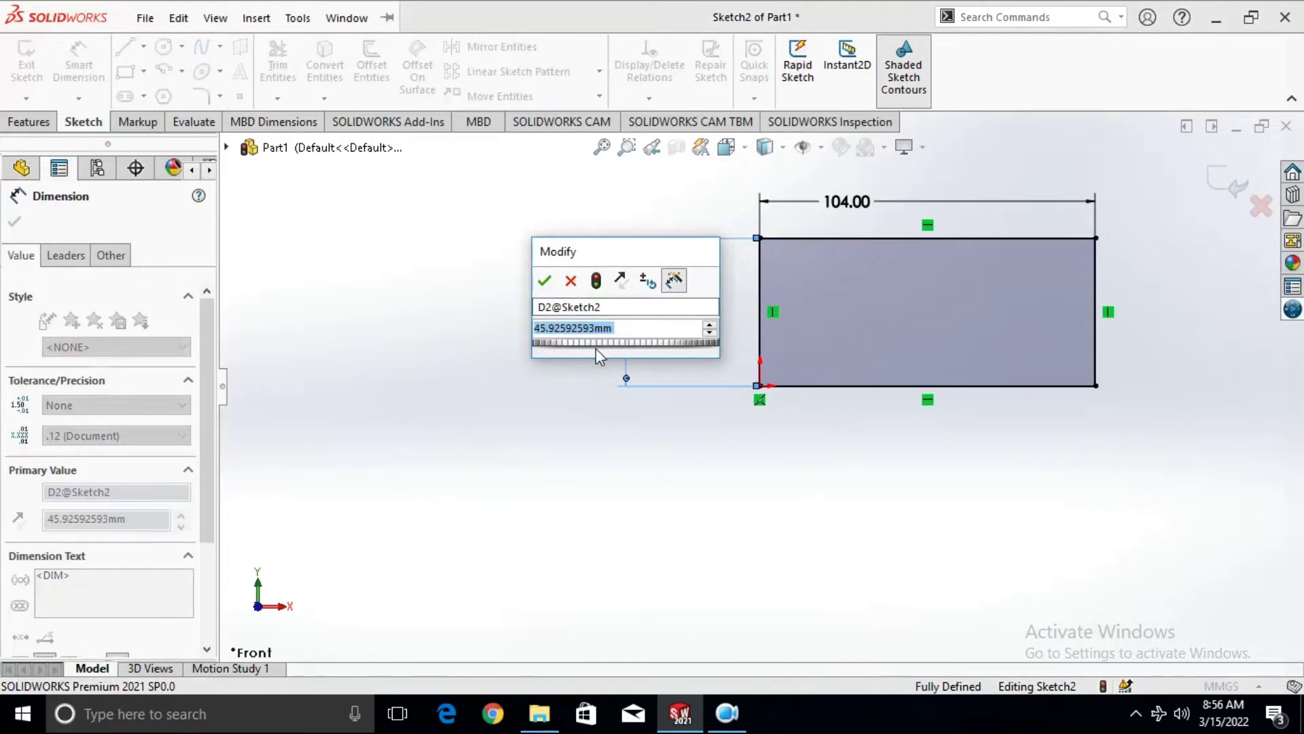
text(48)
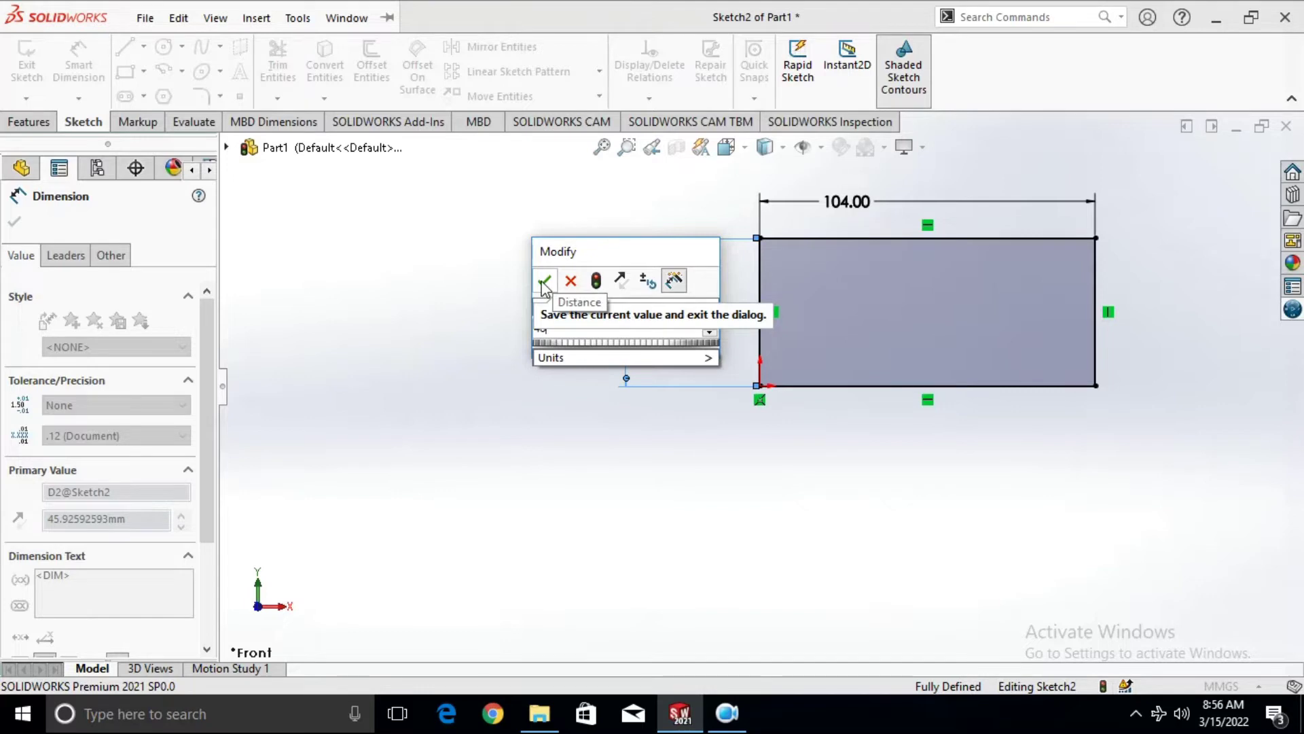
key(Escape)
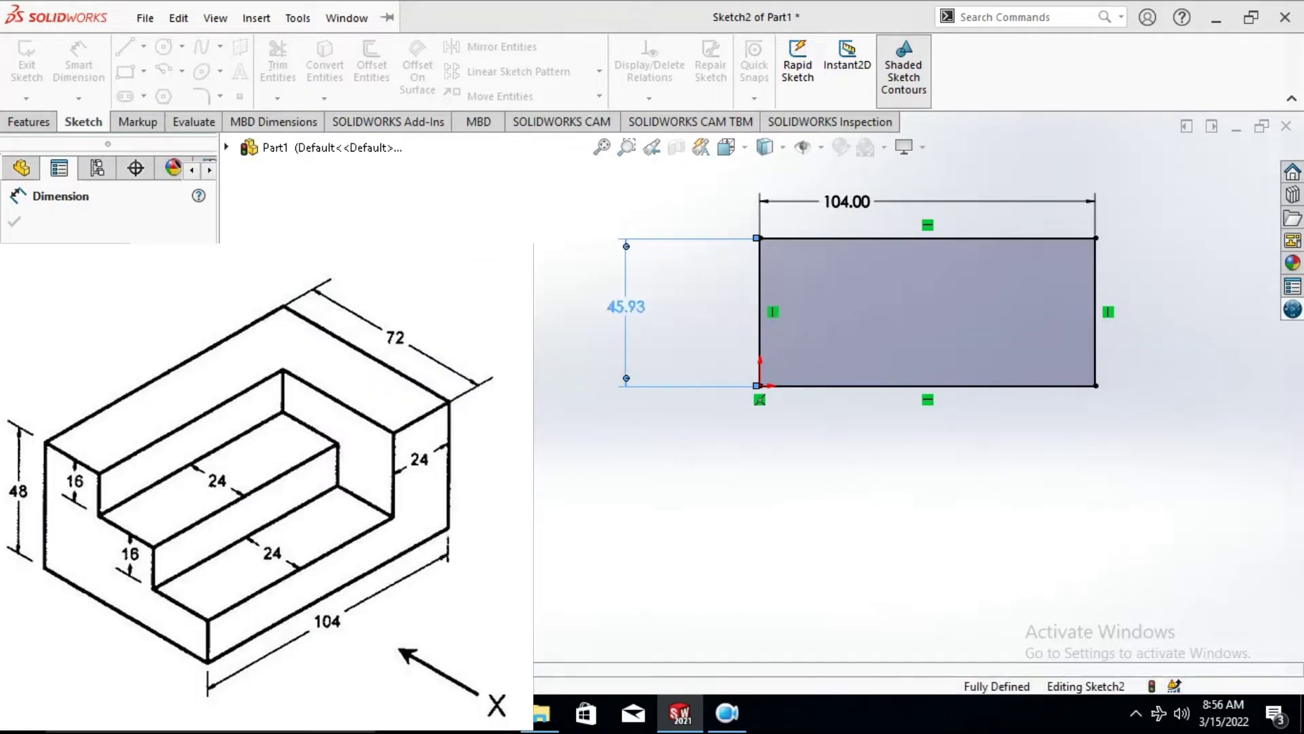
key(Return)
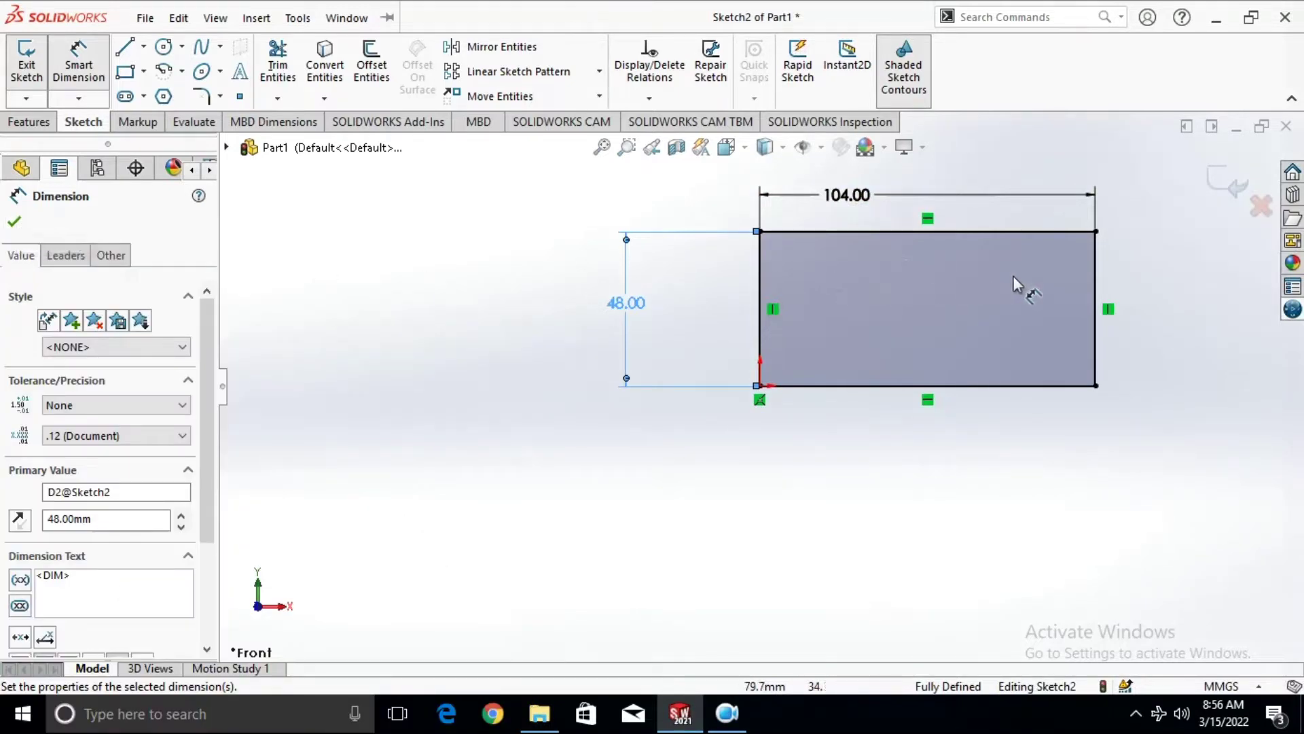
click(14, 224)
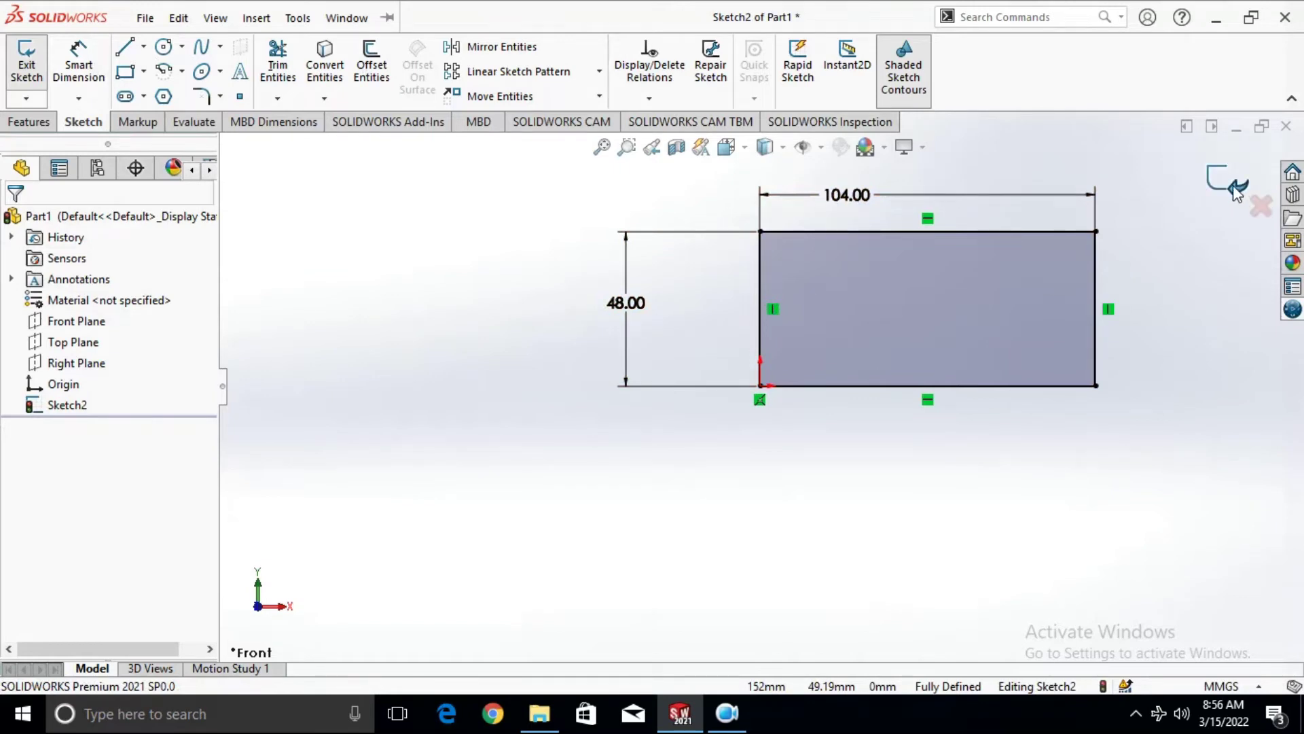
click(1238, 194)
Extrude the rectangle sketch as a boss with a 72 mm depth
click(1236, 192)
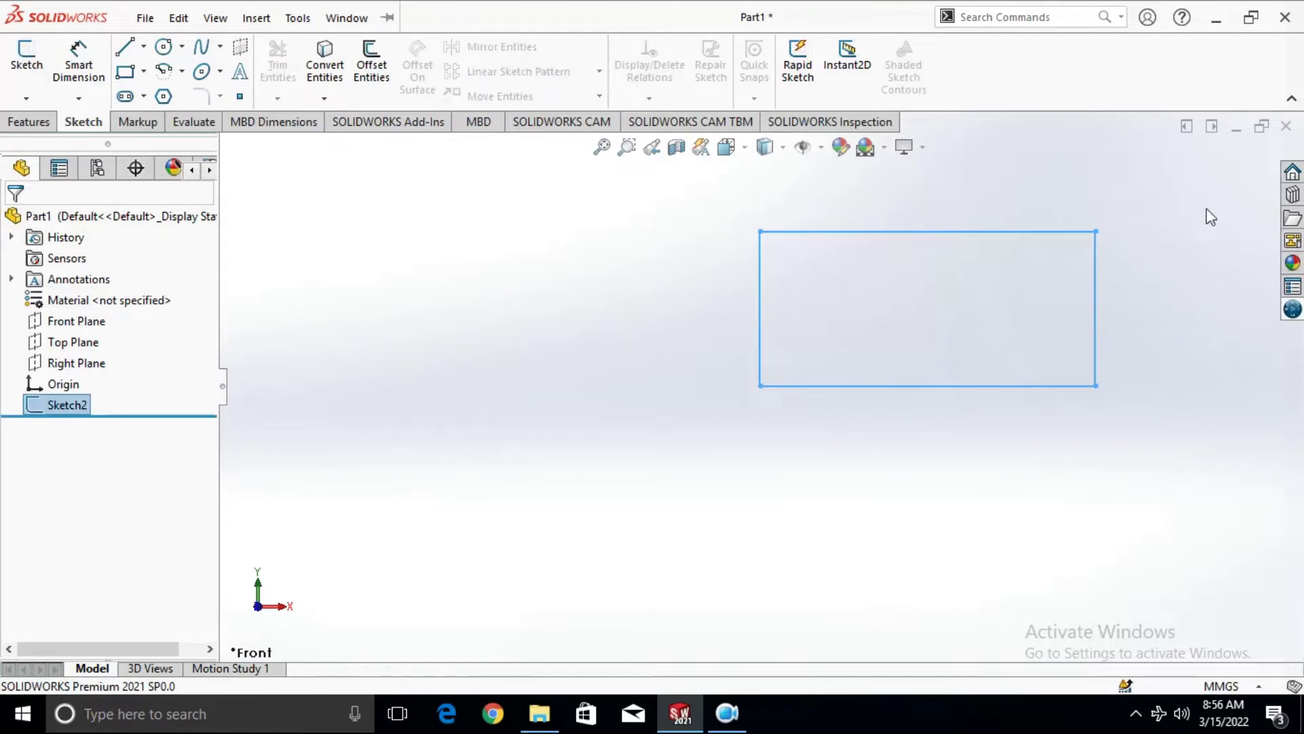
click(29, 124)
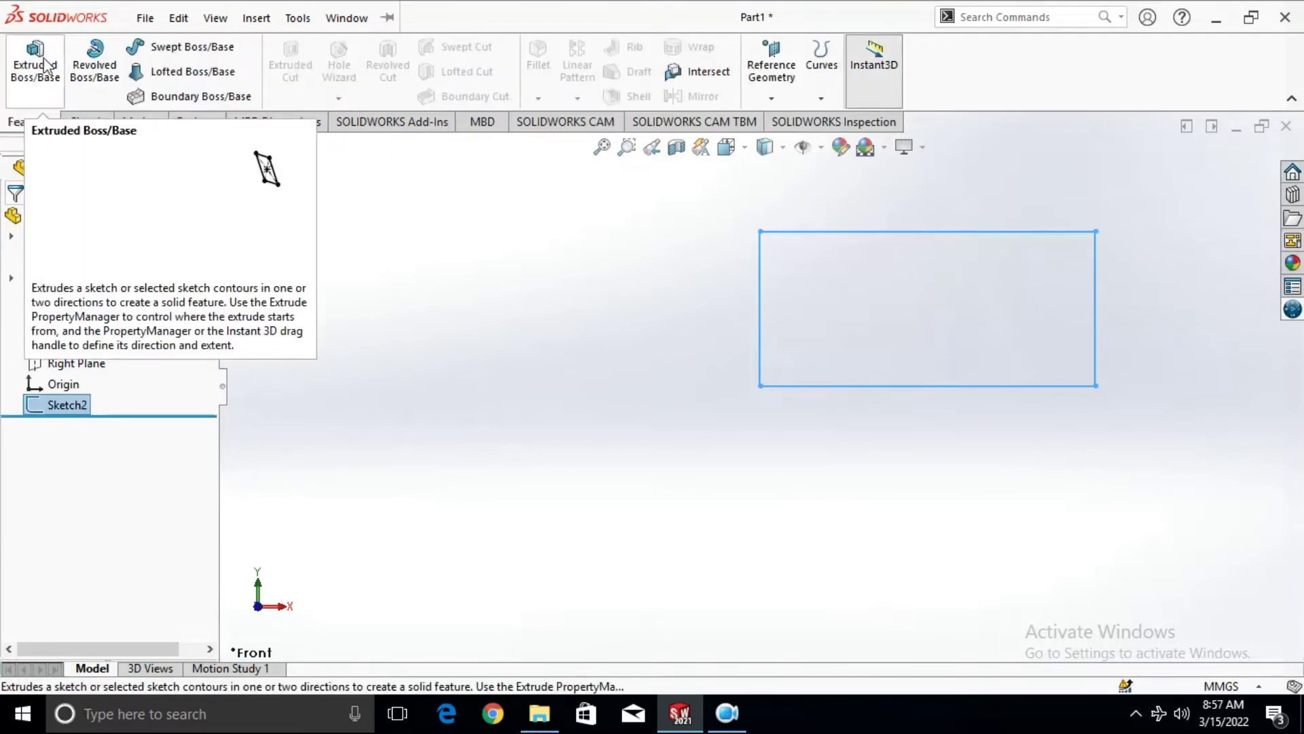
click(45, 81)
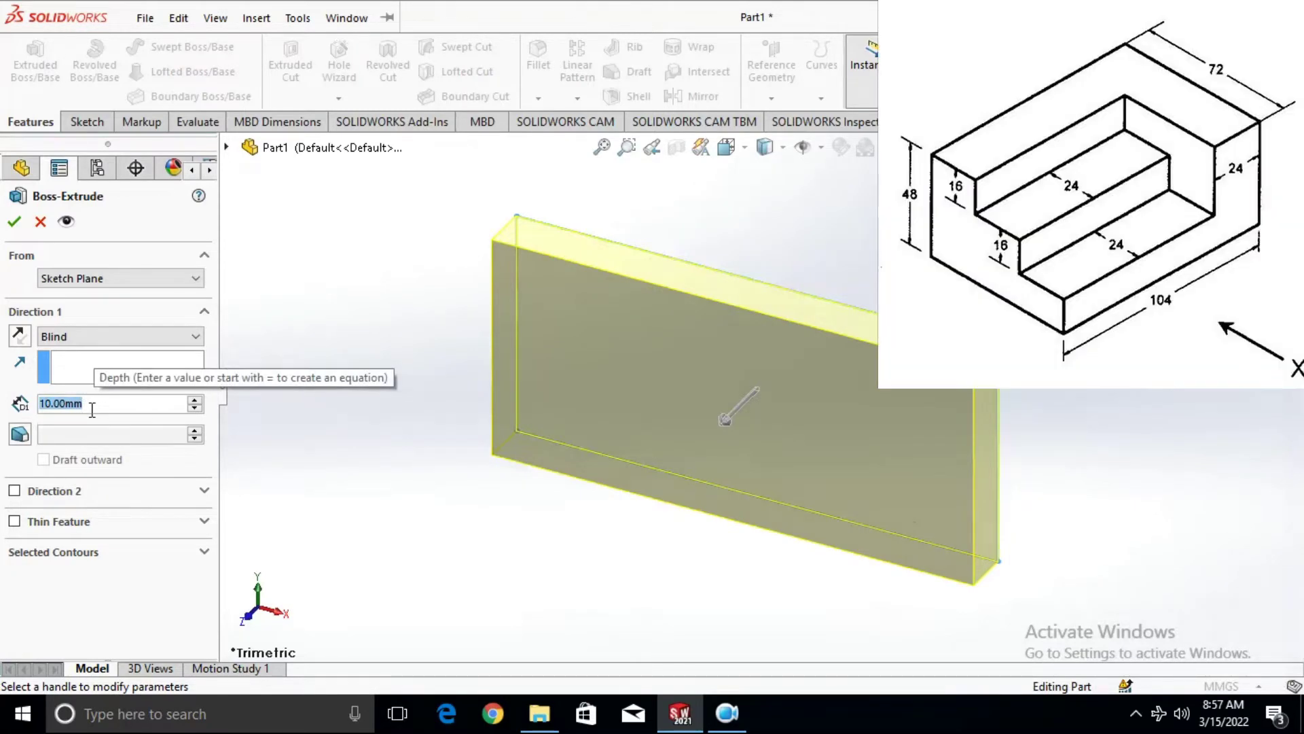
text(72)
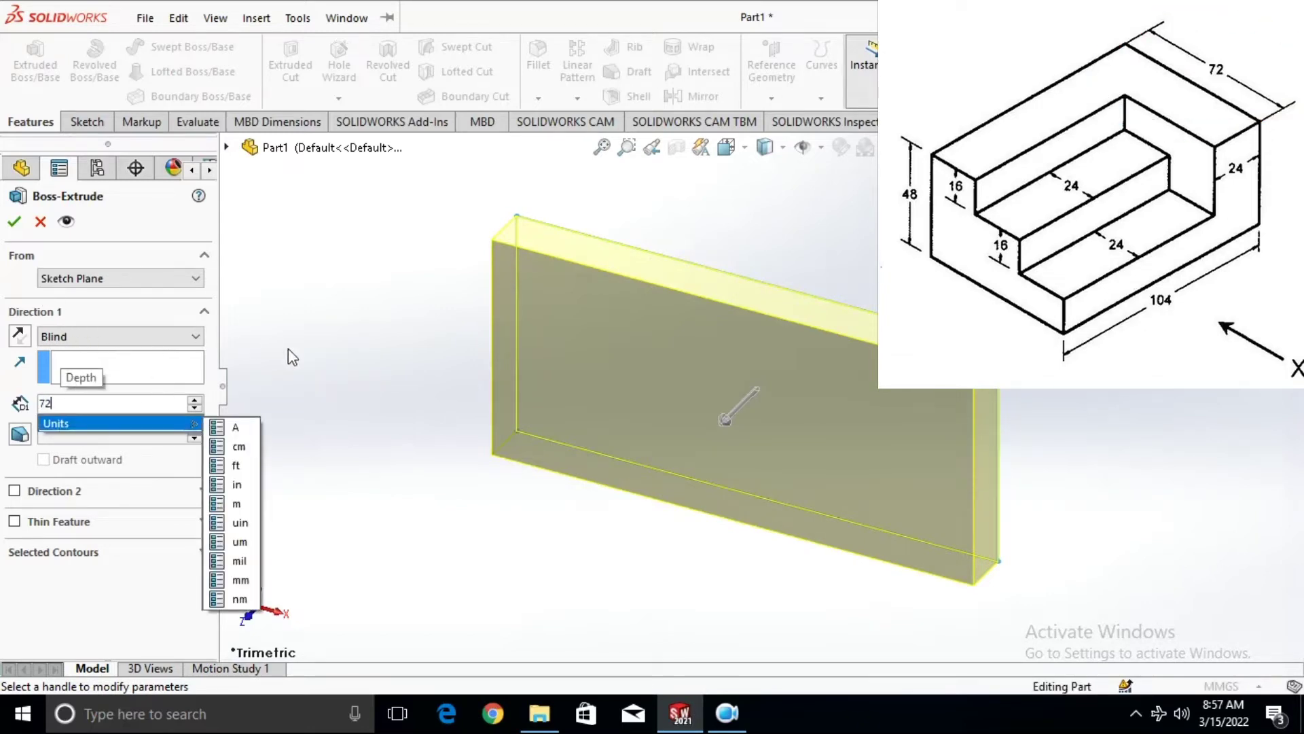
key(Return)
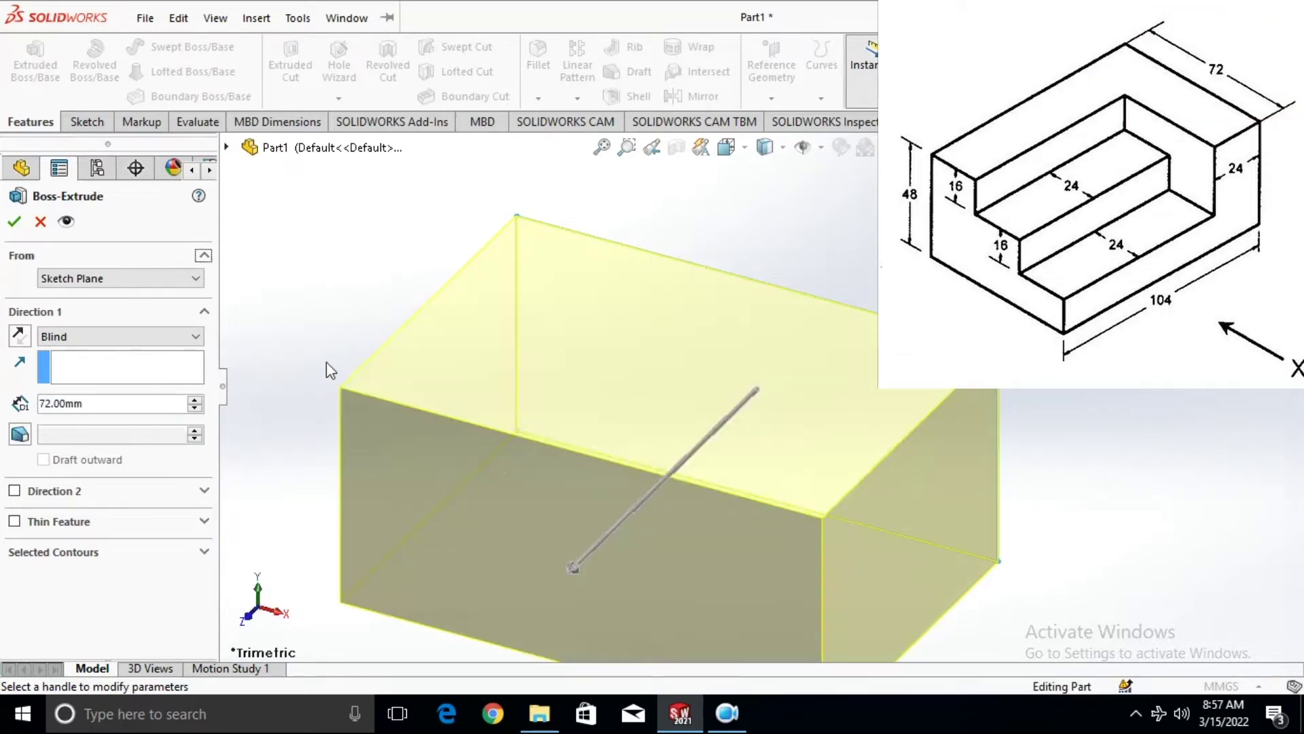
Re-enter the extrusion depth as 24+24+24 and accept Boss-Extrude1
scroll(739, 366, up, 5)
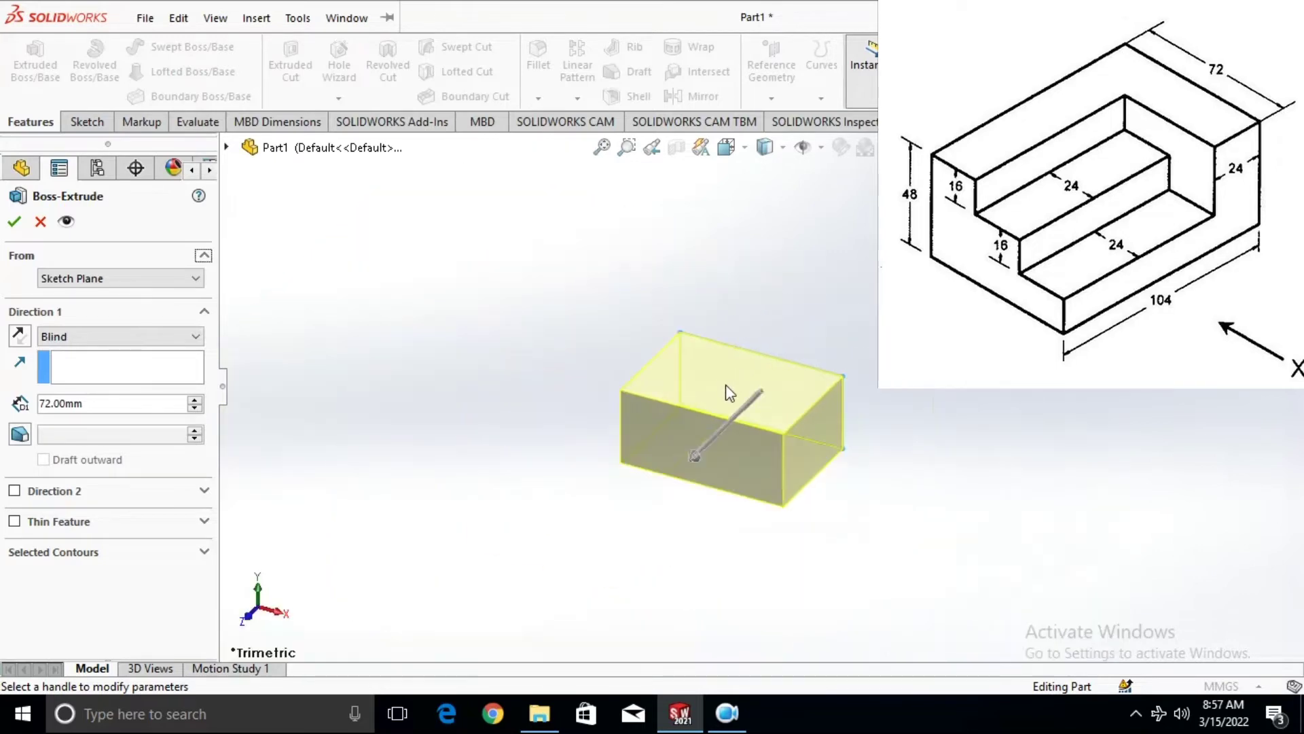
scroll(731, 398, down, 3)
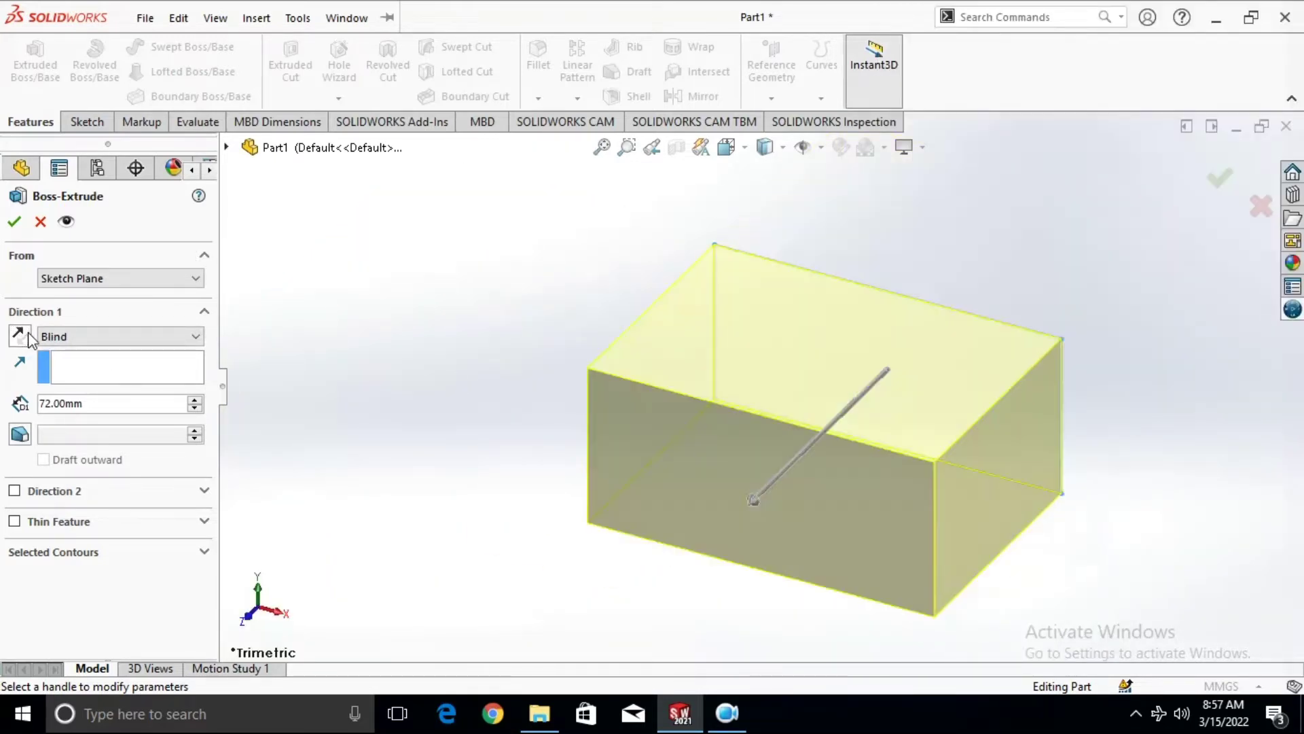
drag(87, 403, 58, 405)
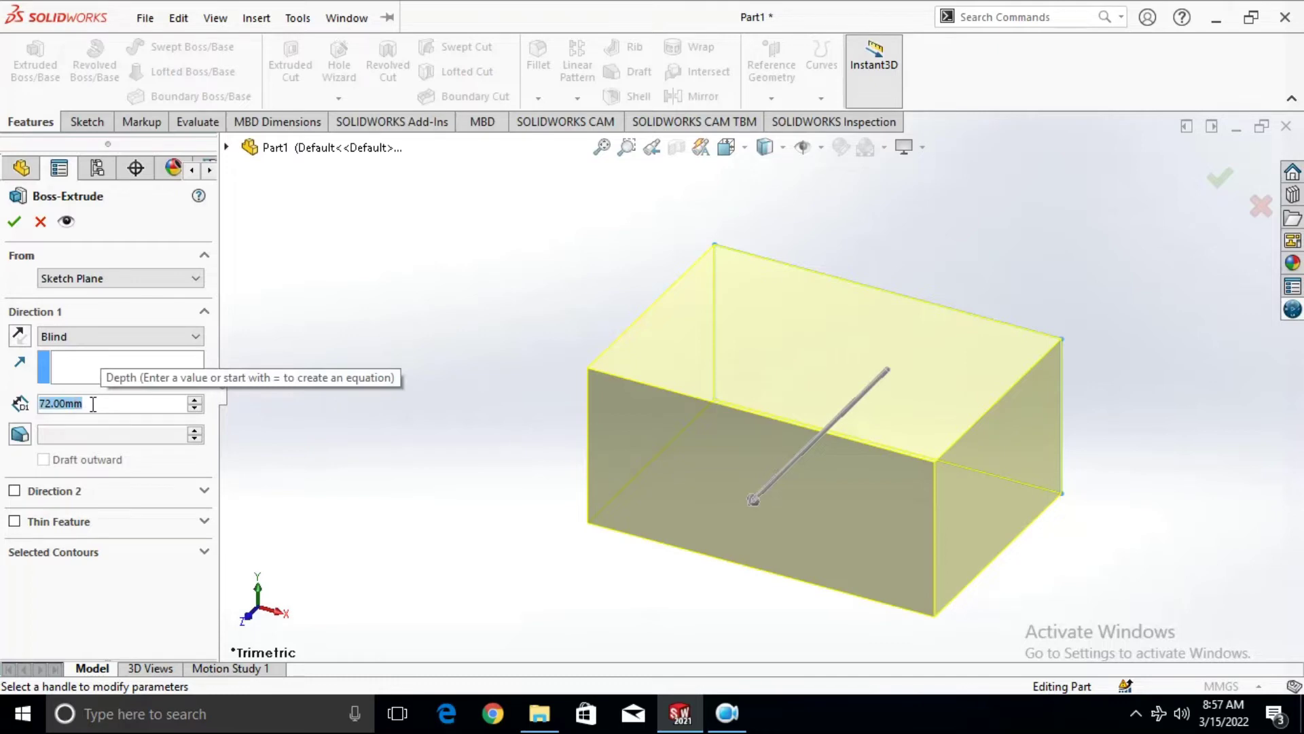
text(24+24+24)
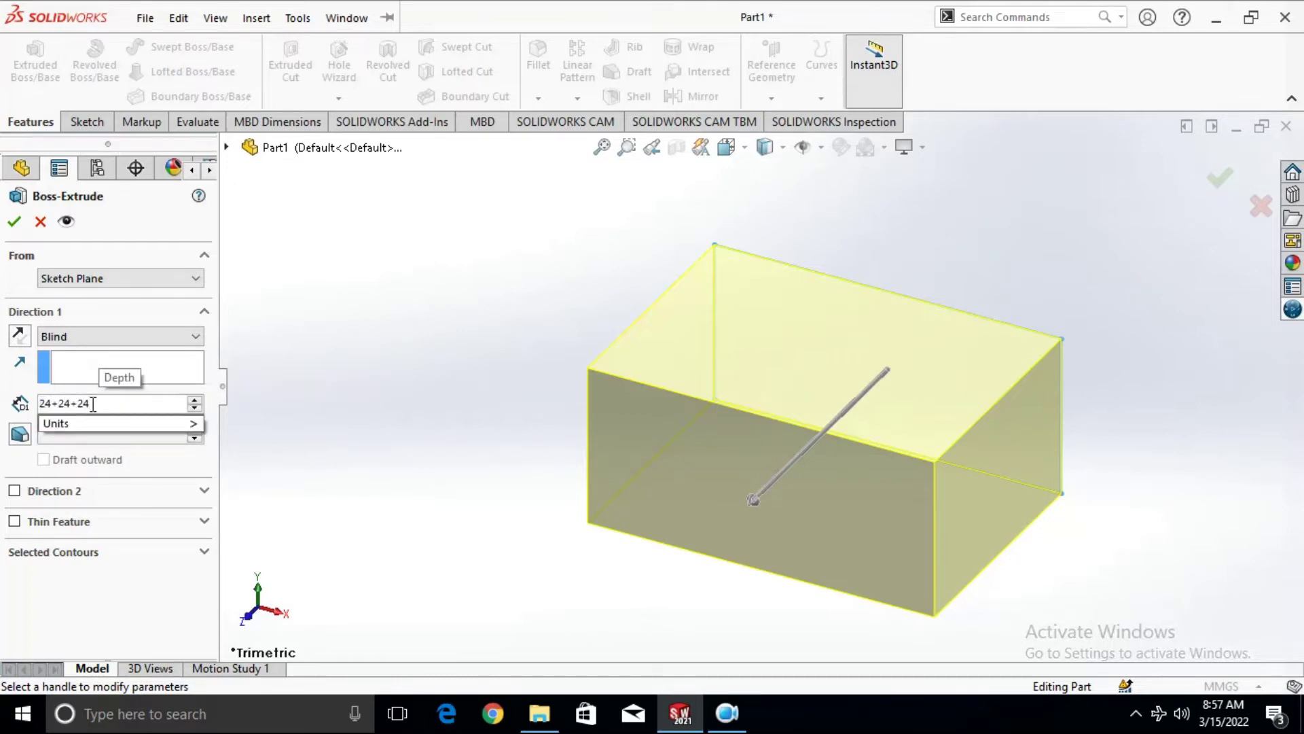
key(Return)
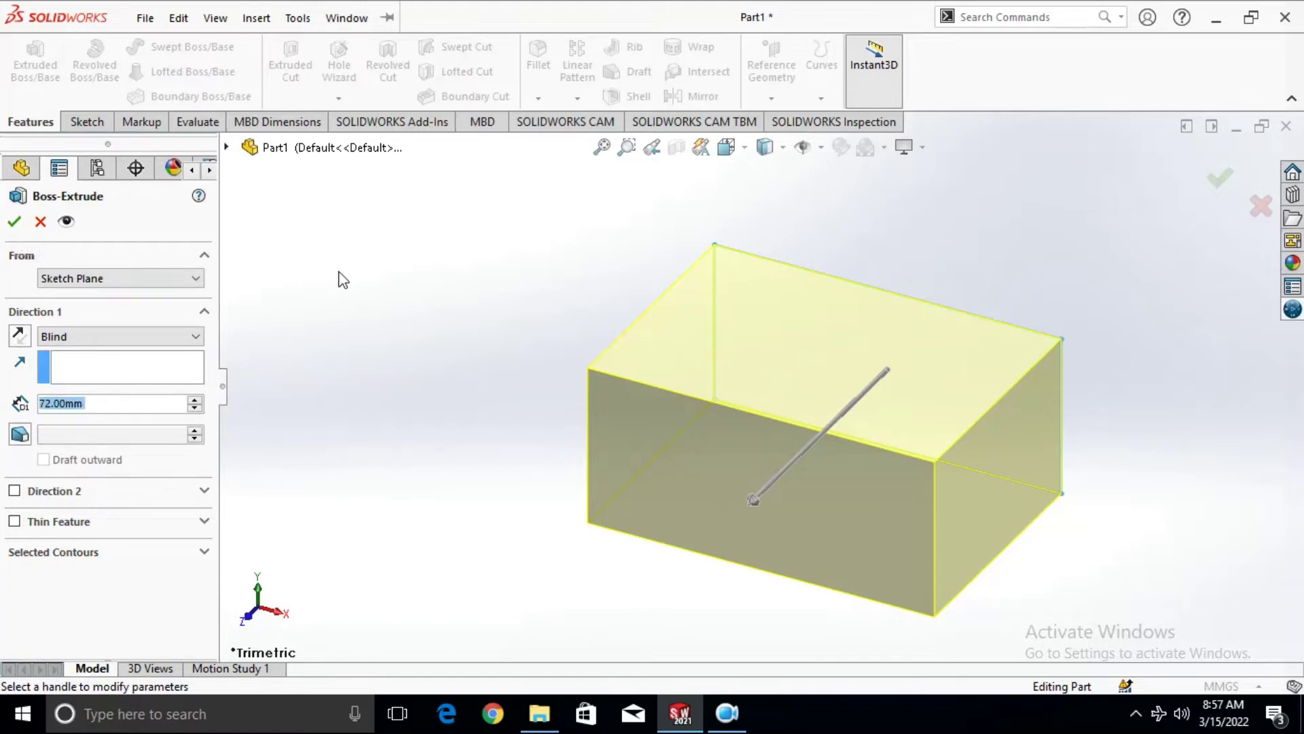
key(Return)
mouse_move(618, 418)
middle_down()
mouse_move(874, 490)
mouse_move(833, 416)
mouse_move(716, 437)
mouse_move(840, 625)
middle_up()
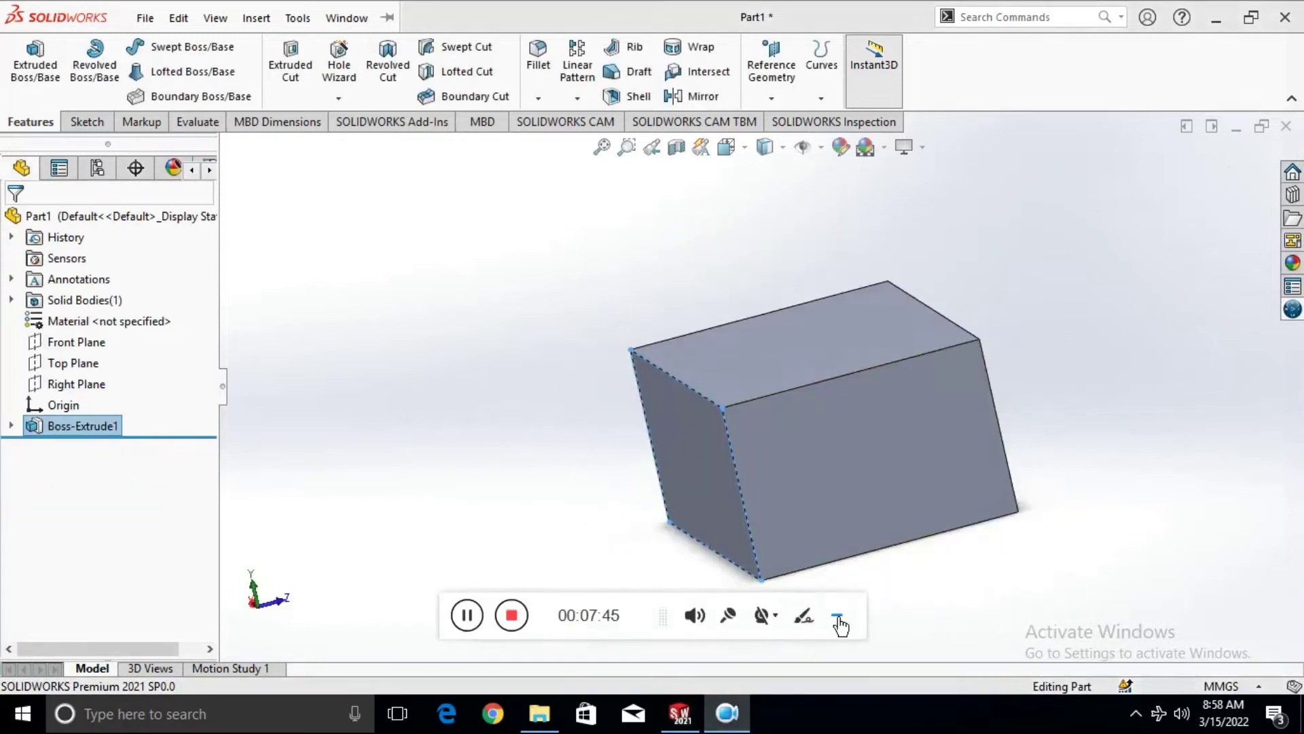
Orbit the block, select its front end face, and start an Extruded Cut sketch there
mouse_move(626, 466)
middle_down()
mouse_move(775, 460)
mouse_move(579, 387)
mouse_move(590, 334)
mouse_move(937, 442)
mouse_move(695, 465)
middle_up()
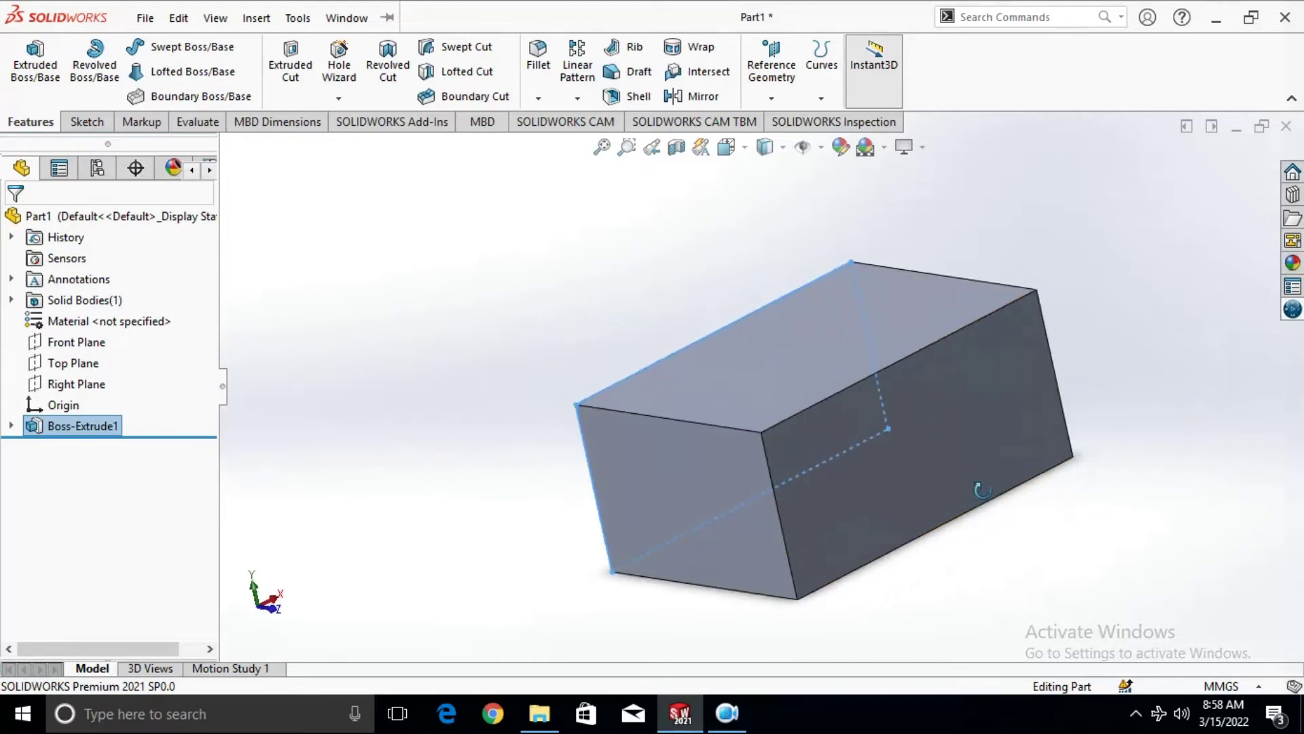
click(662, 451)
click(438, 305)
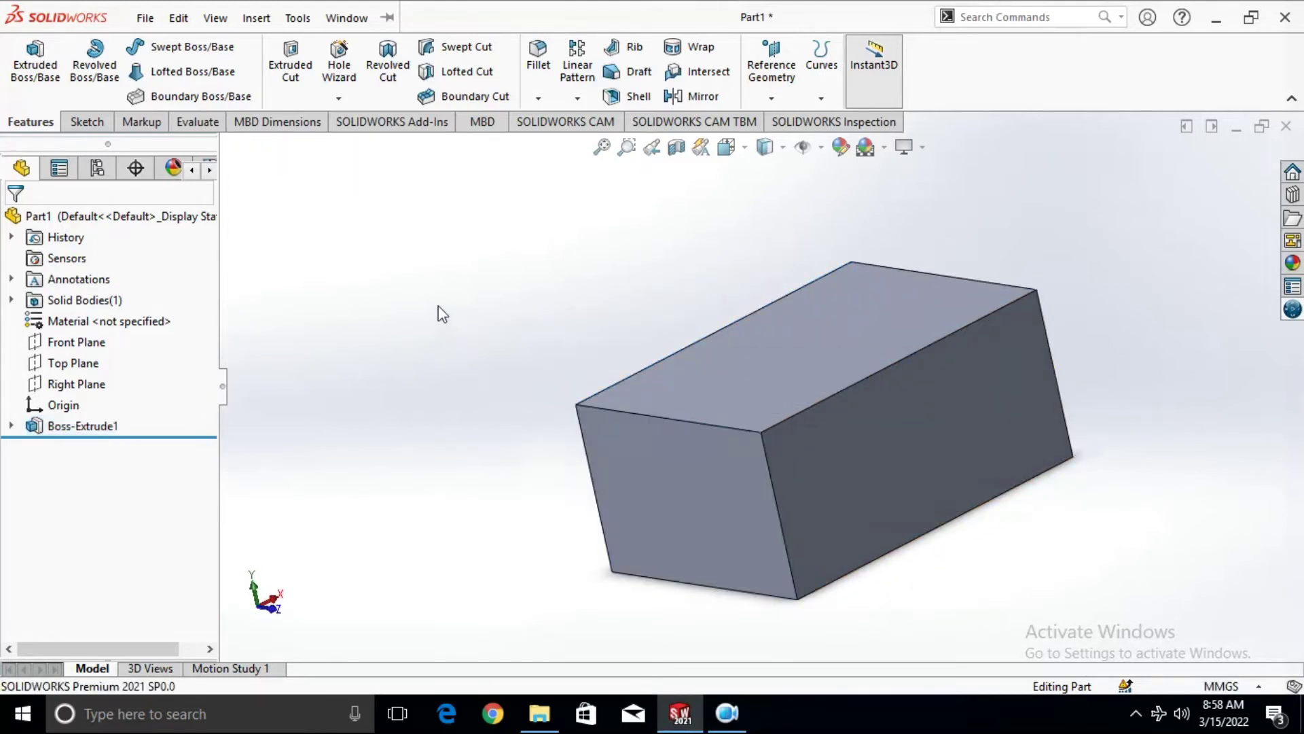
click(816, 316)
click(906, 441)
click(731, 451)
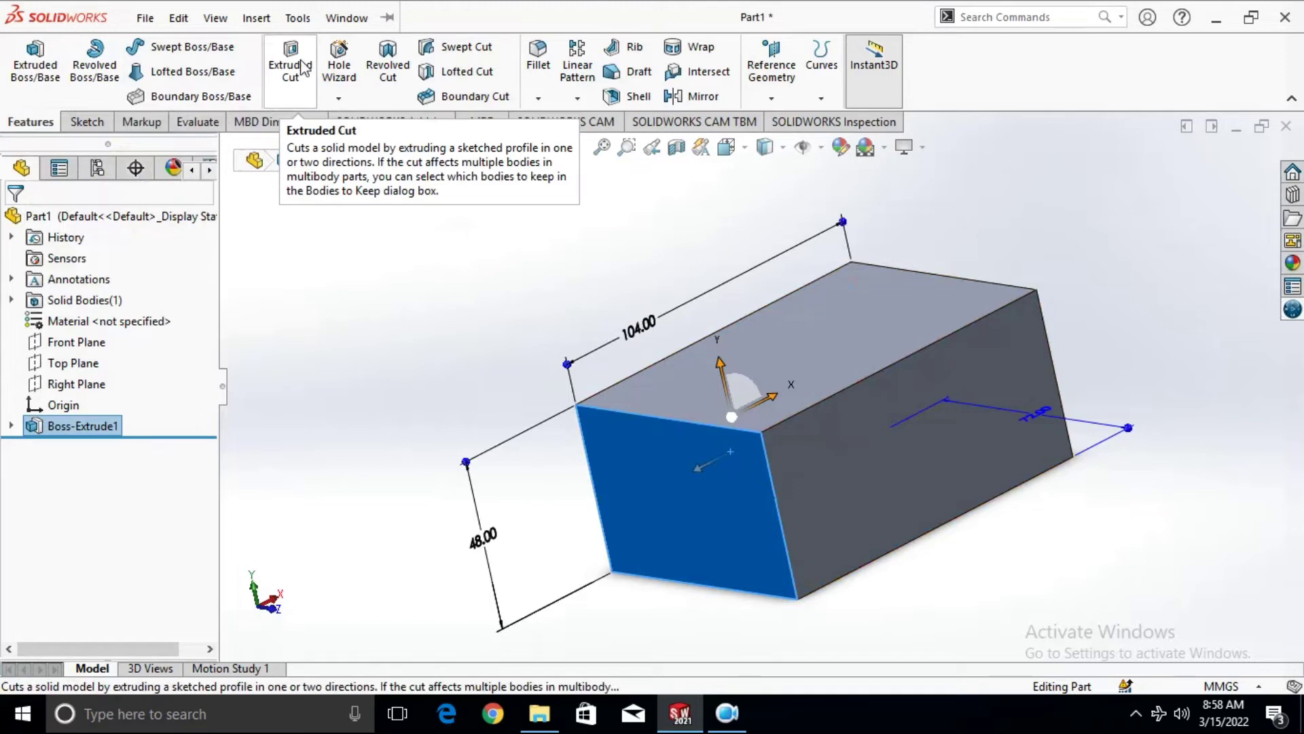
click(302, 81)
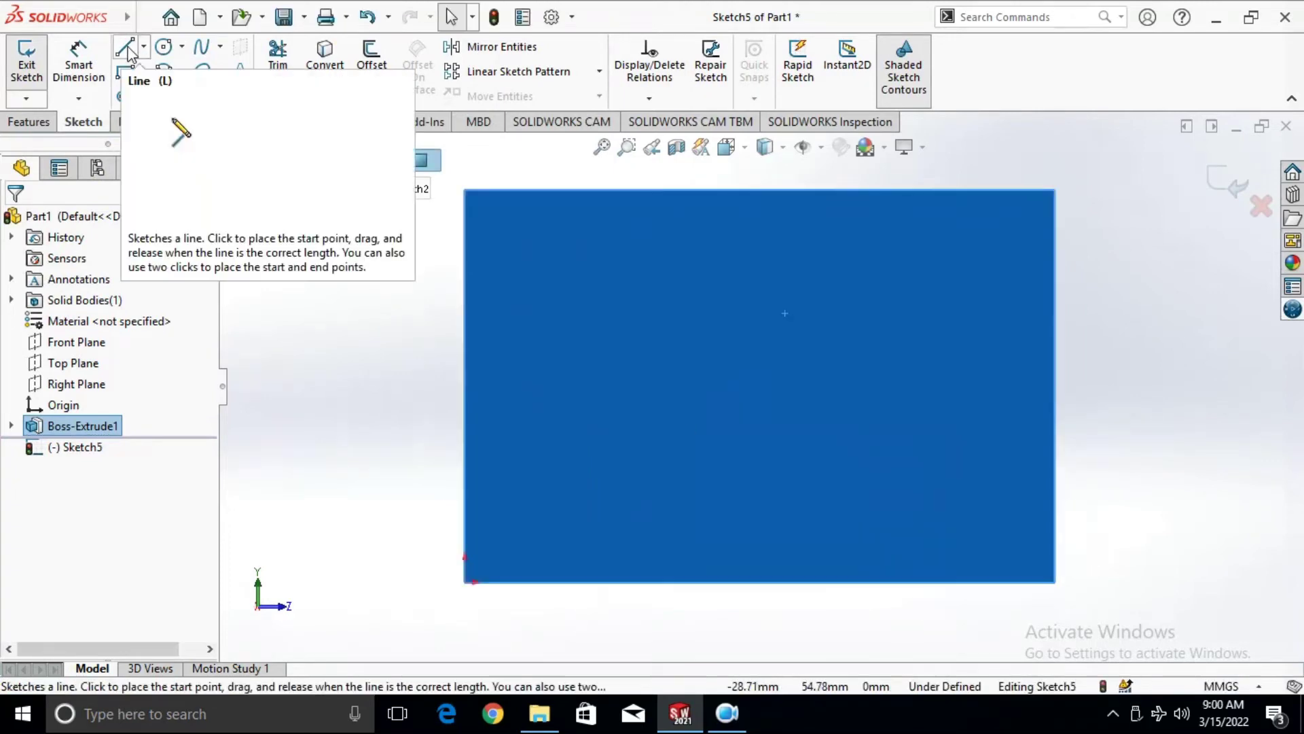
Draw a closed two-step line profile from the end face's top-right corner down to its right edge
click(124, 46)
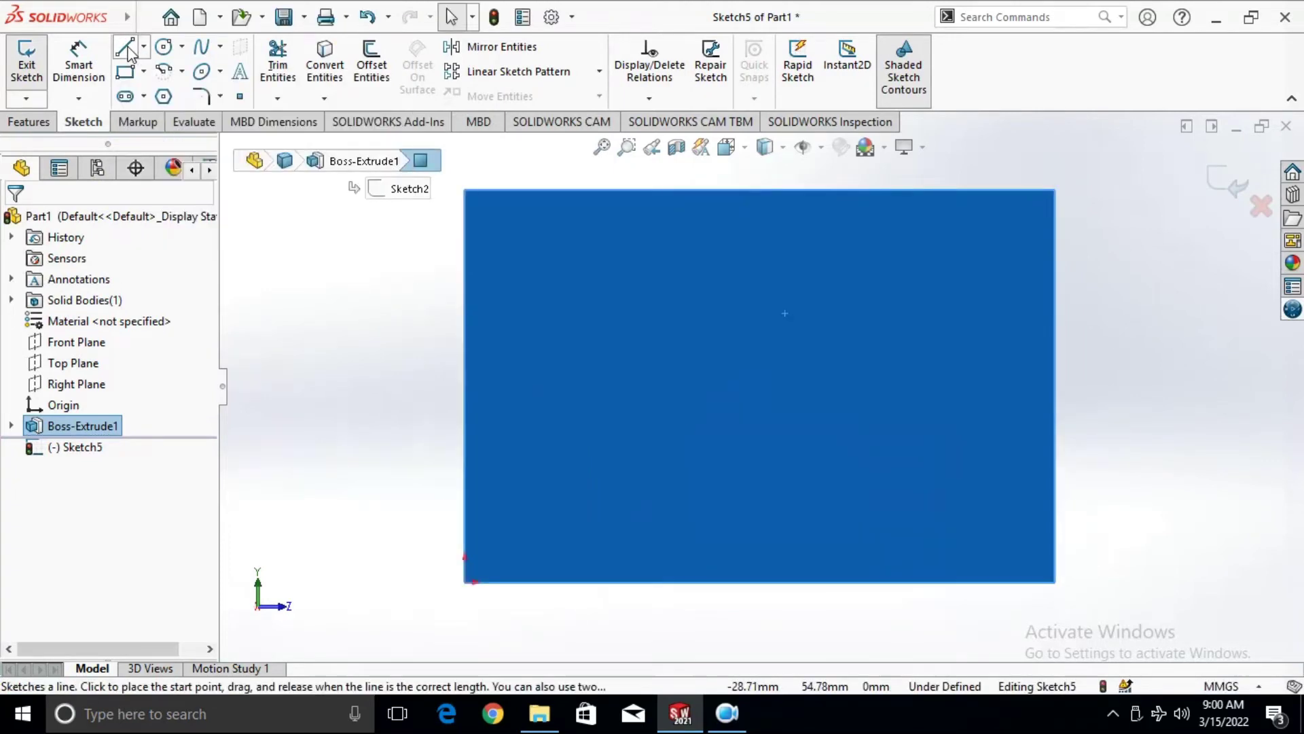
click(1054, 190)
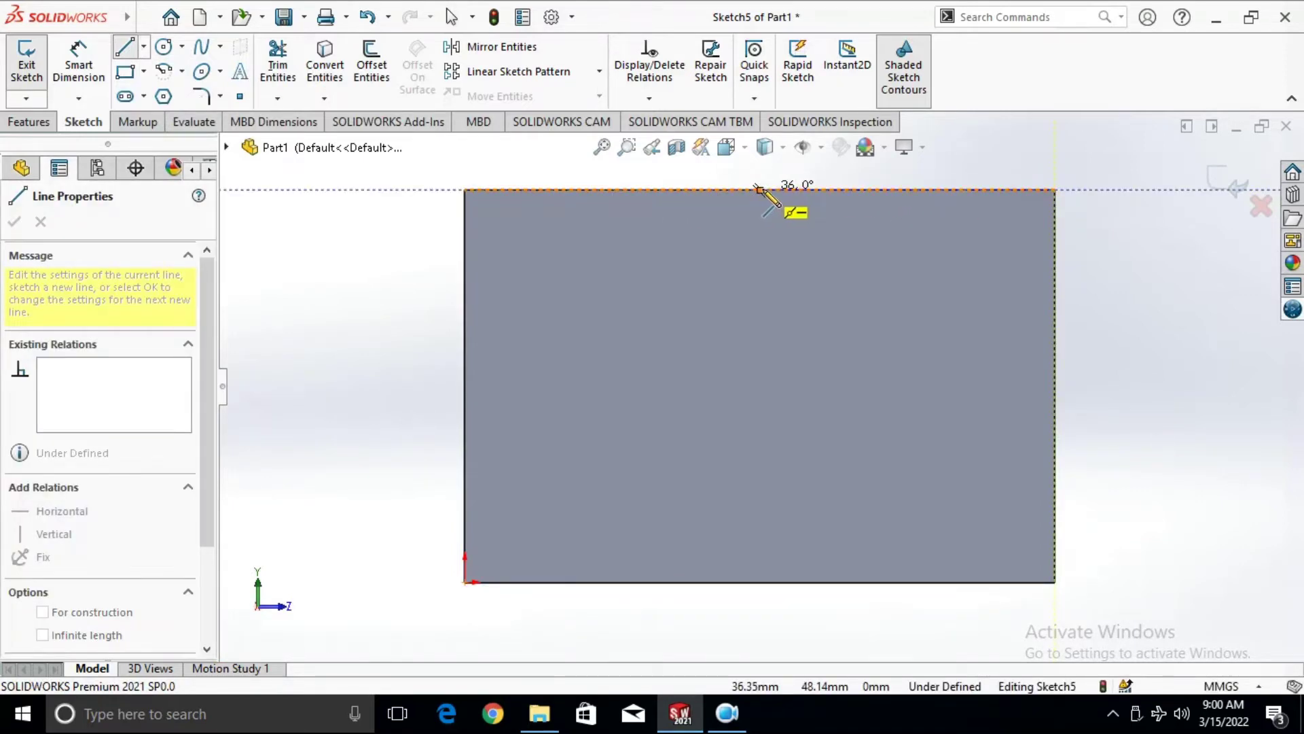
click(649, 191)
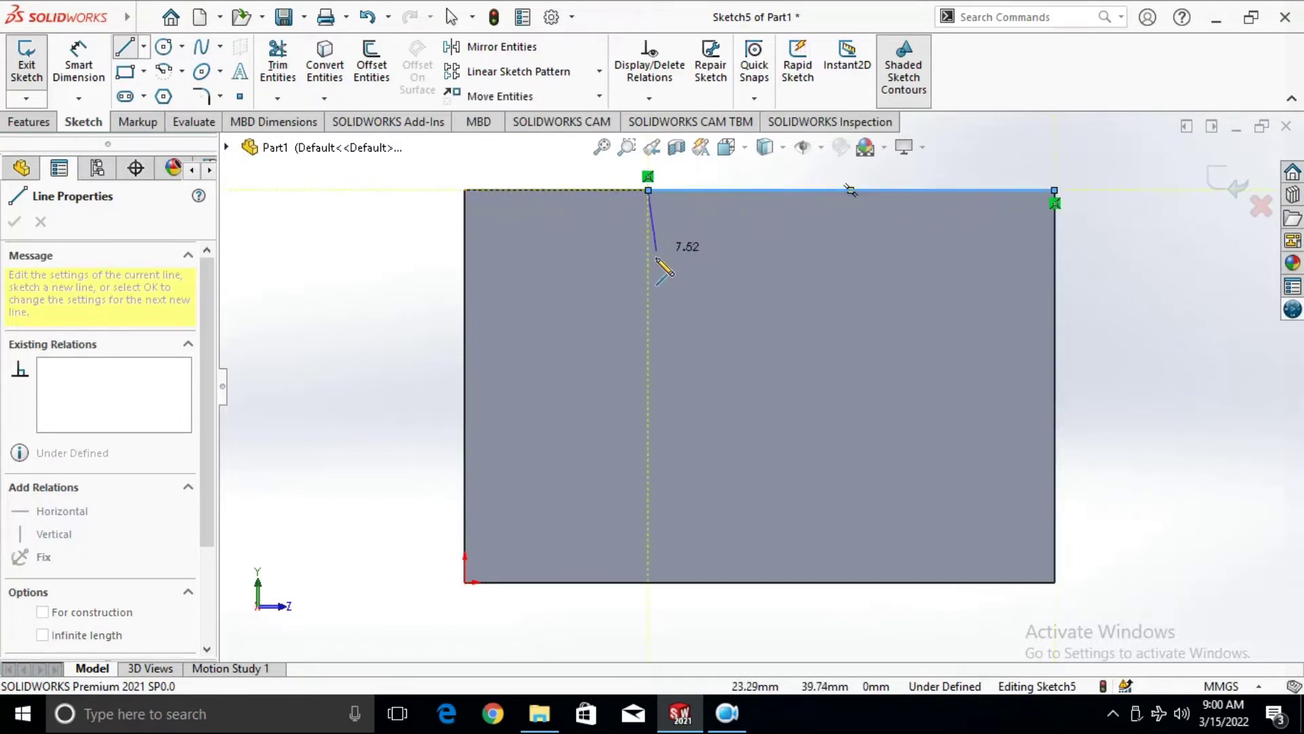
click(649, 315)
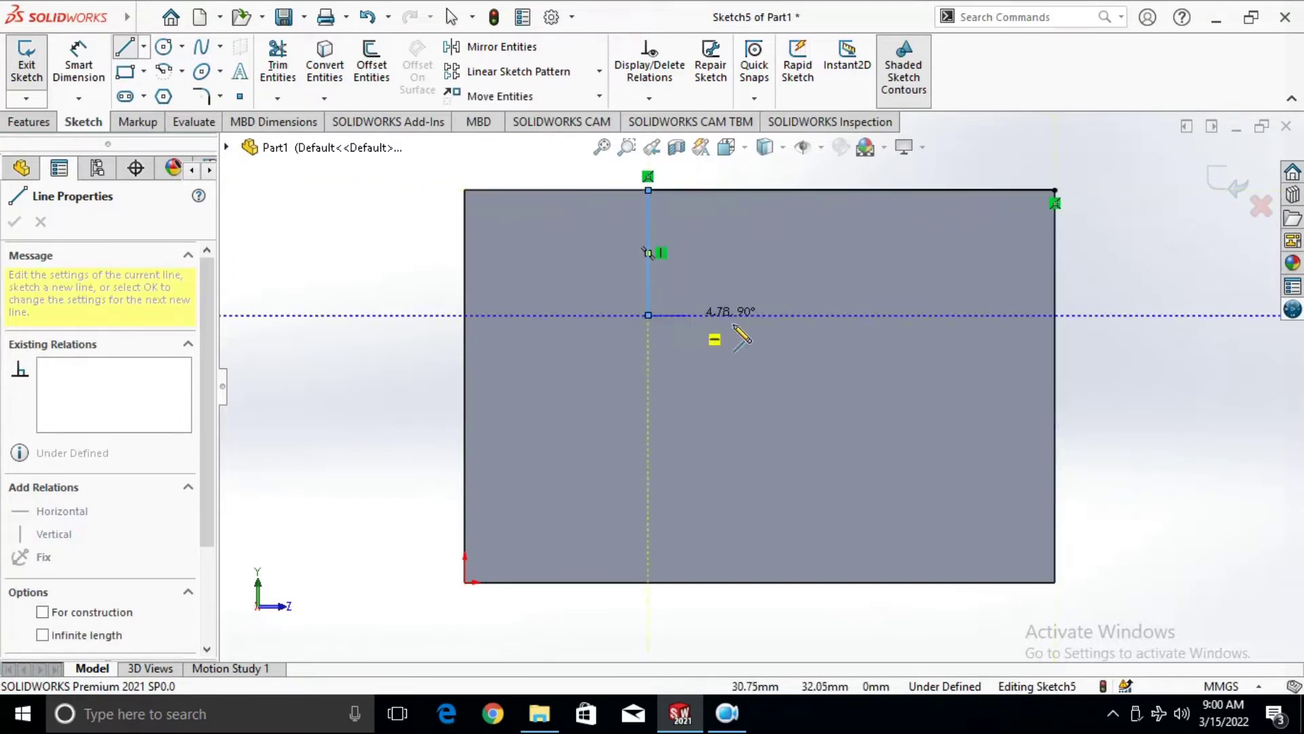
click(828, 315)
click(828, 432)
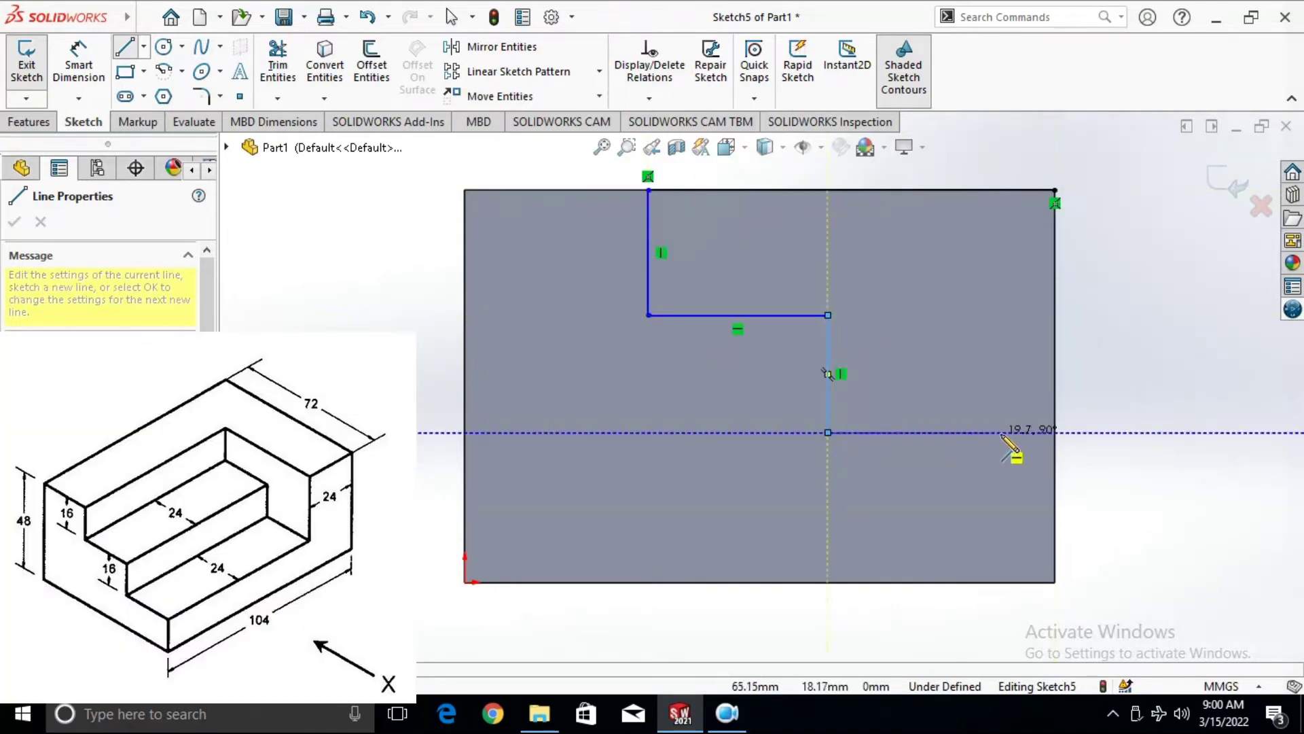
click(1054, 432)
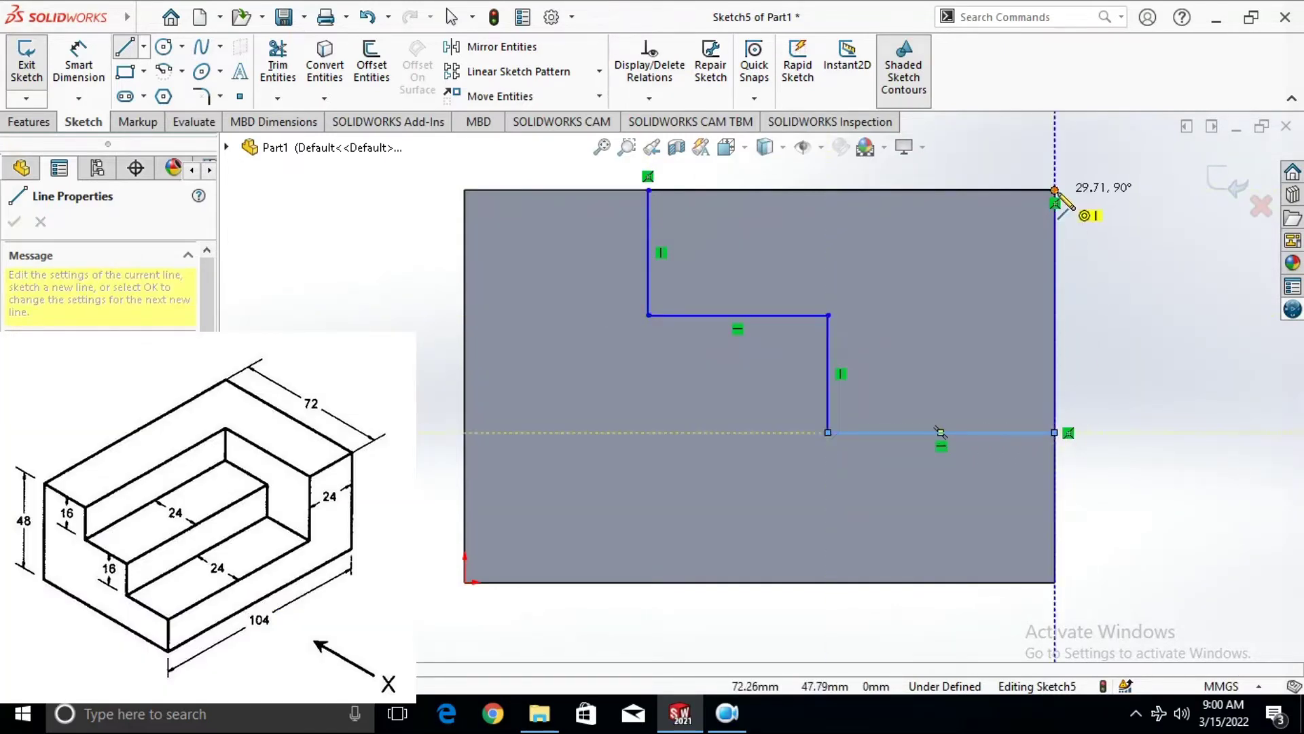
click(1054, 191)
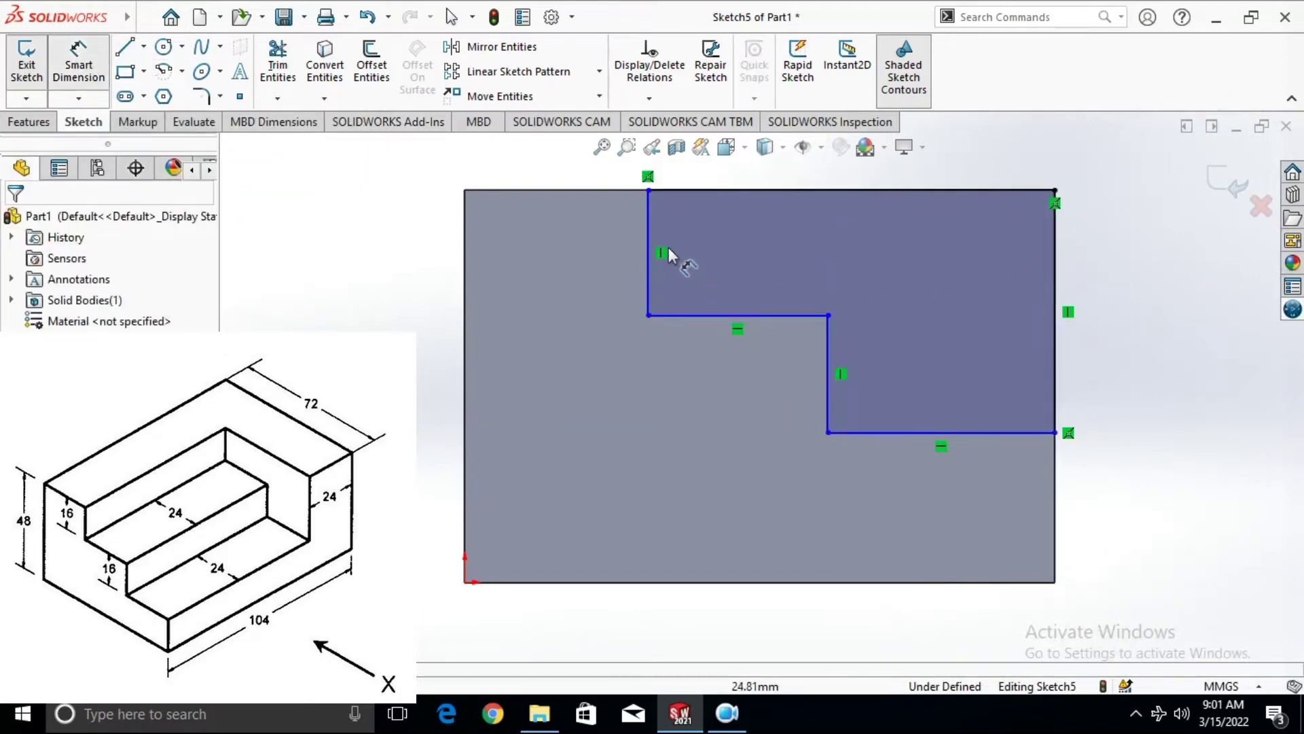
Dimension the first two step lines to 16 mm each
click(648, 224)
click(586, 244)
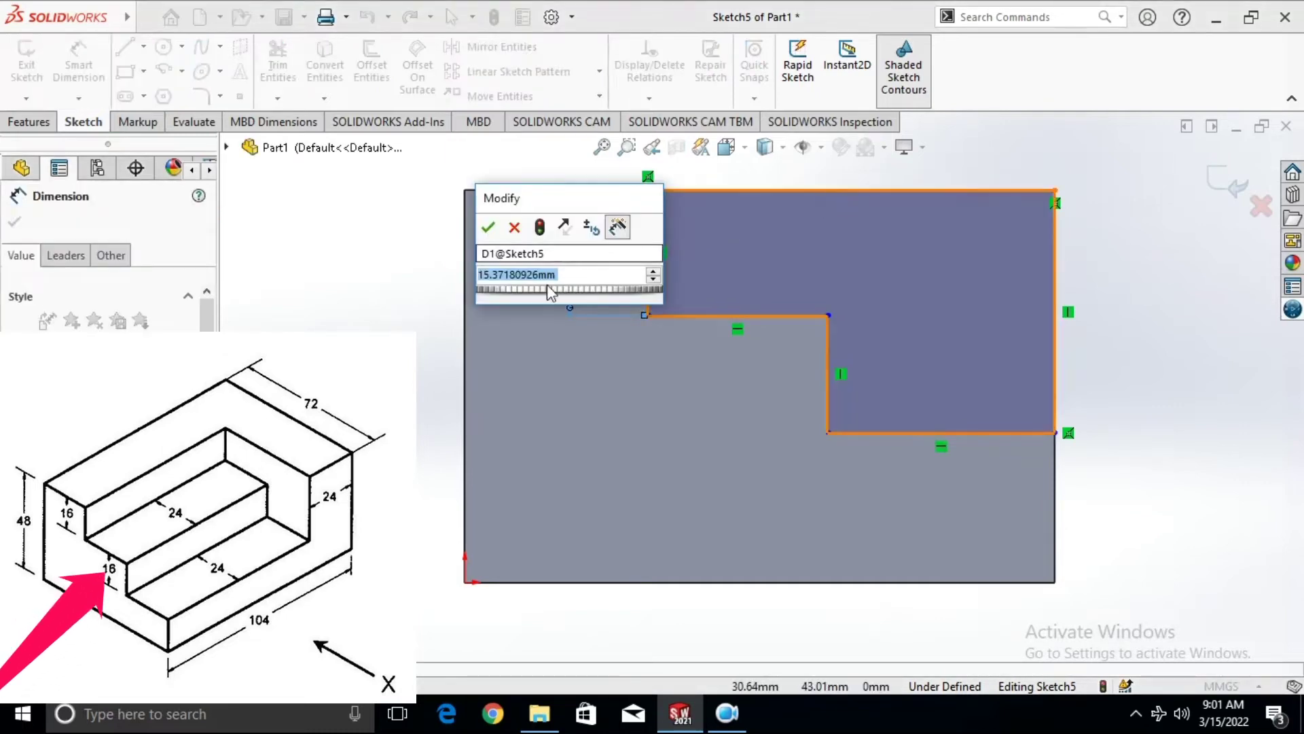
text(16)
key(Return)
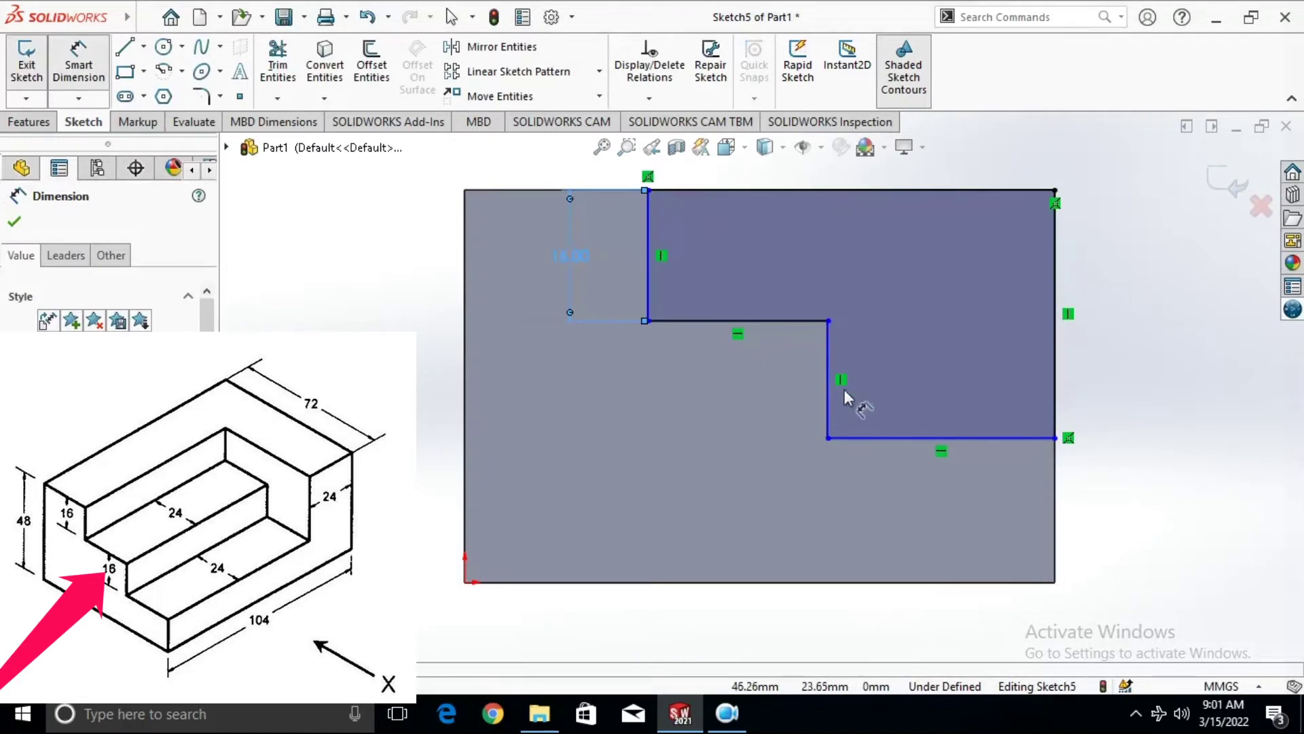
click(829, 380)
click(705, 404)
text(16)
key(Return)
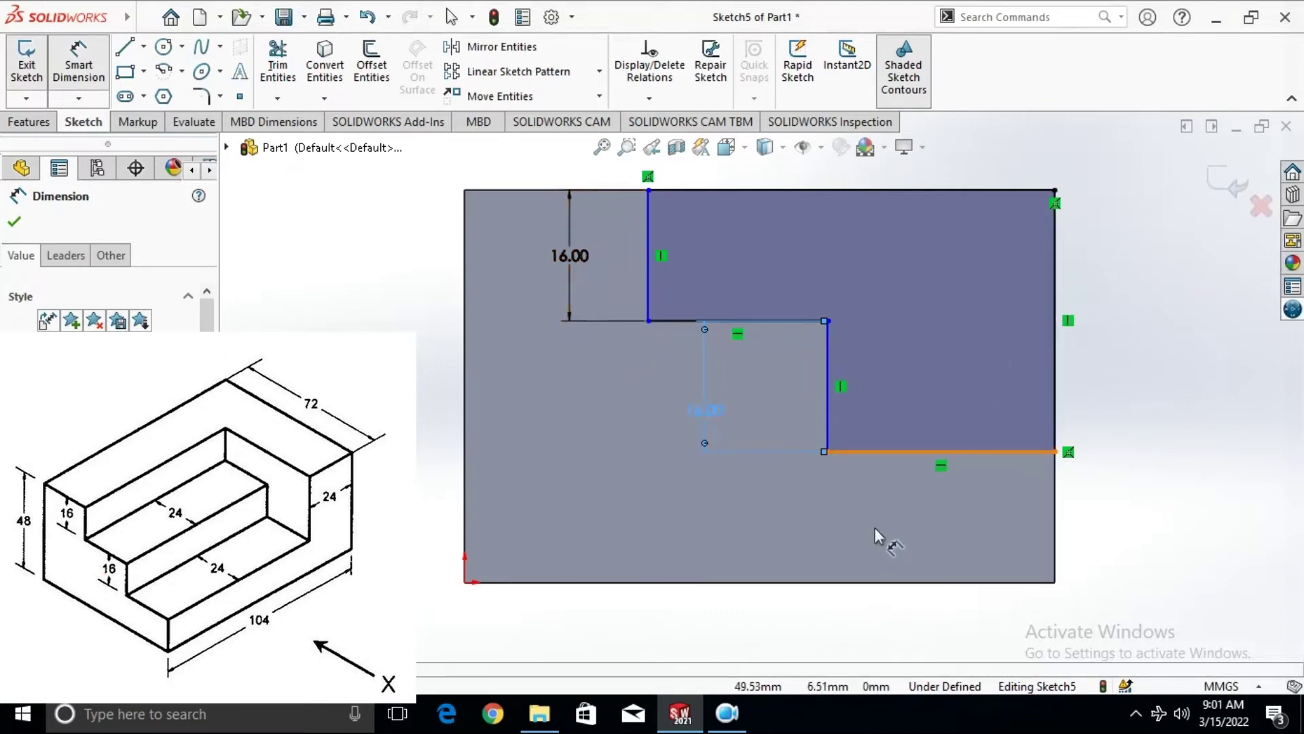
Dimension the lower step line to 16 mm, correcting a mistyped value
click(675, 319)
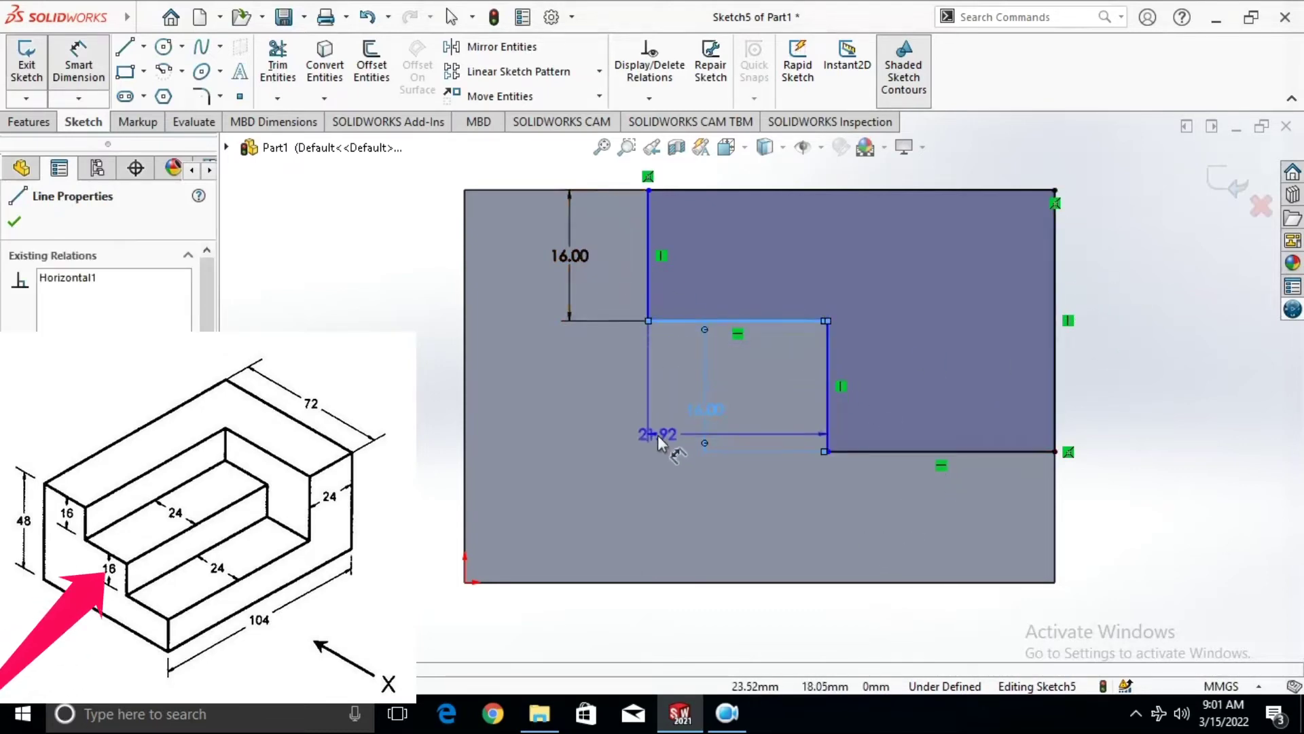
click(658, 438)
text(2)
key(BackSpace)
text(16)
key(Return)
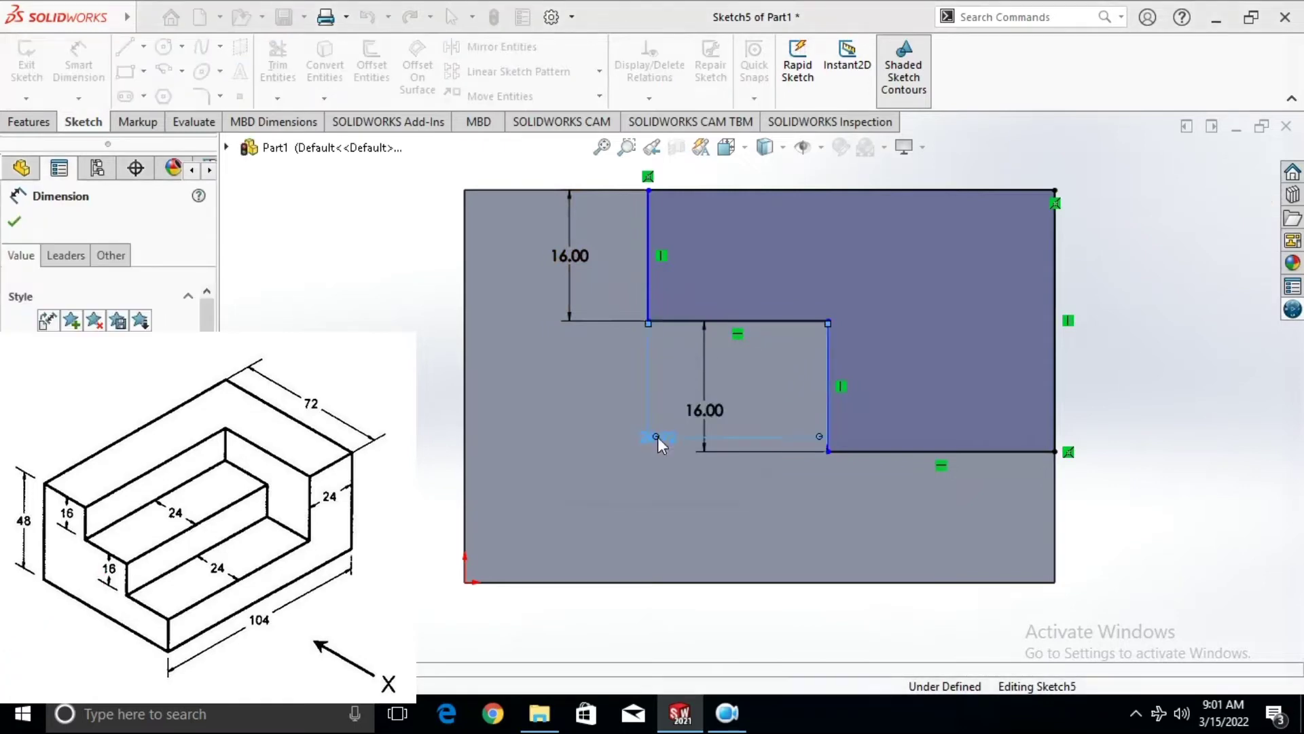
Dimension the bottom tread to 24 mm and place a 32 mm overall height on the right edge
click(1001, 451)
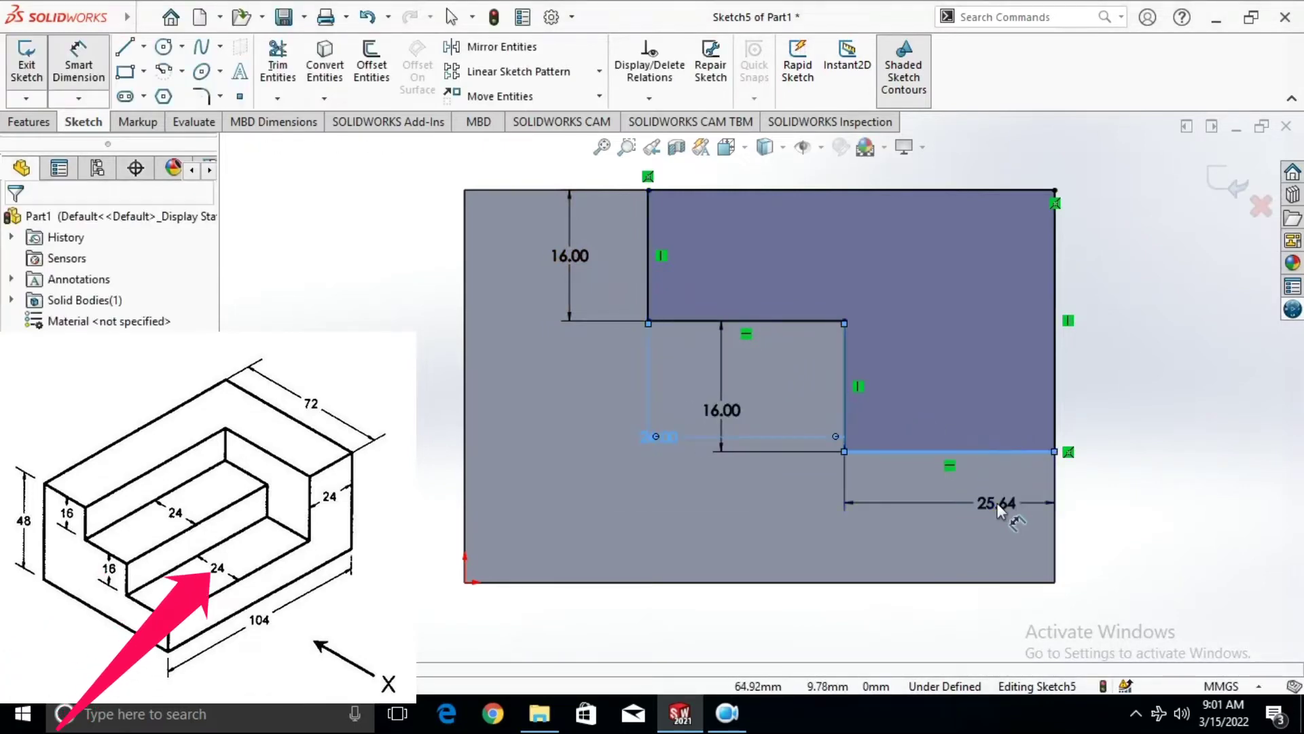
click(997, 502)
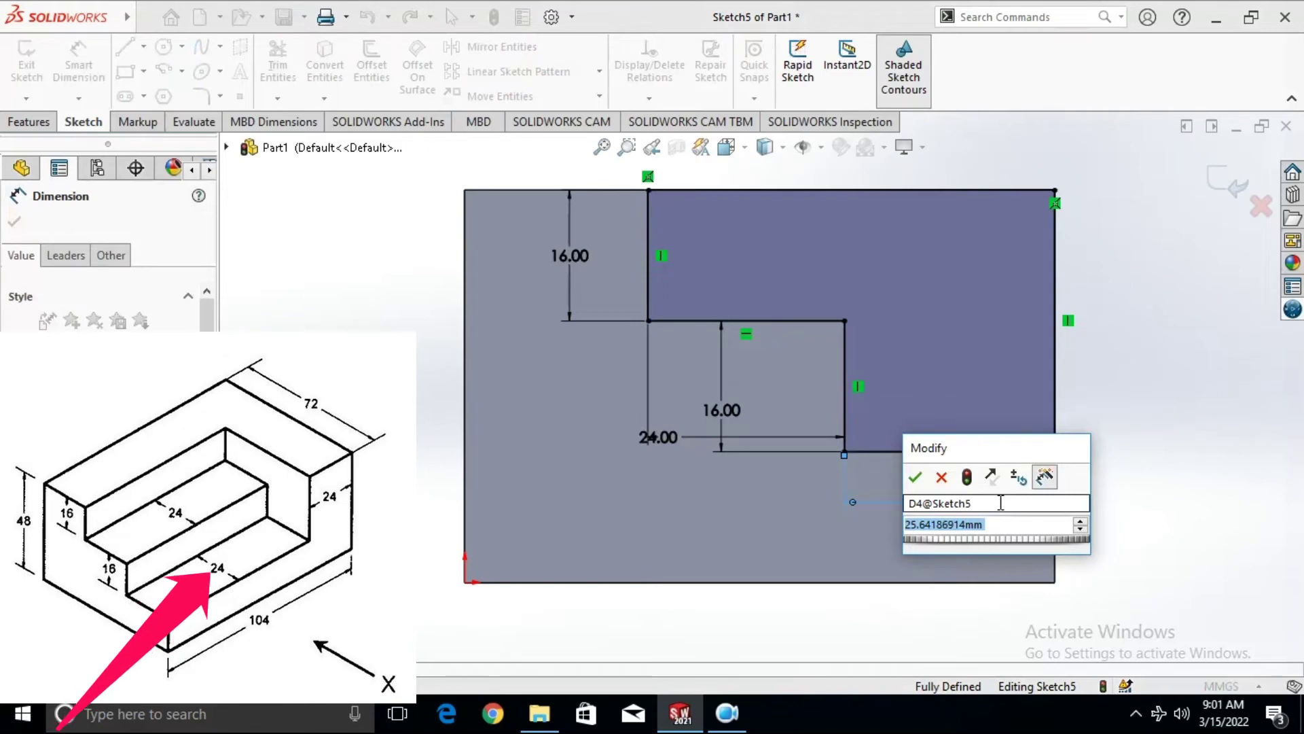
text(24)
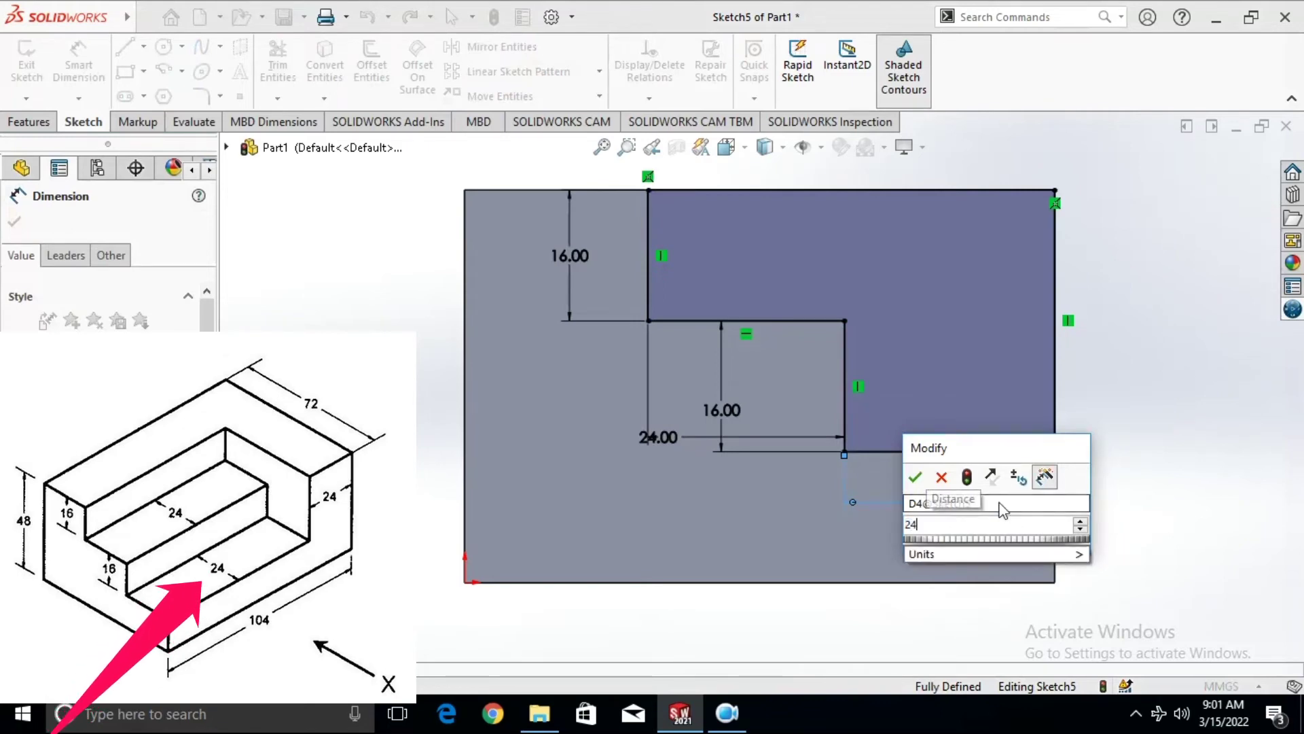
key(Return)
click(1055, 285)
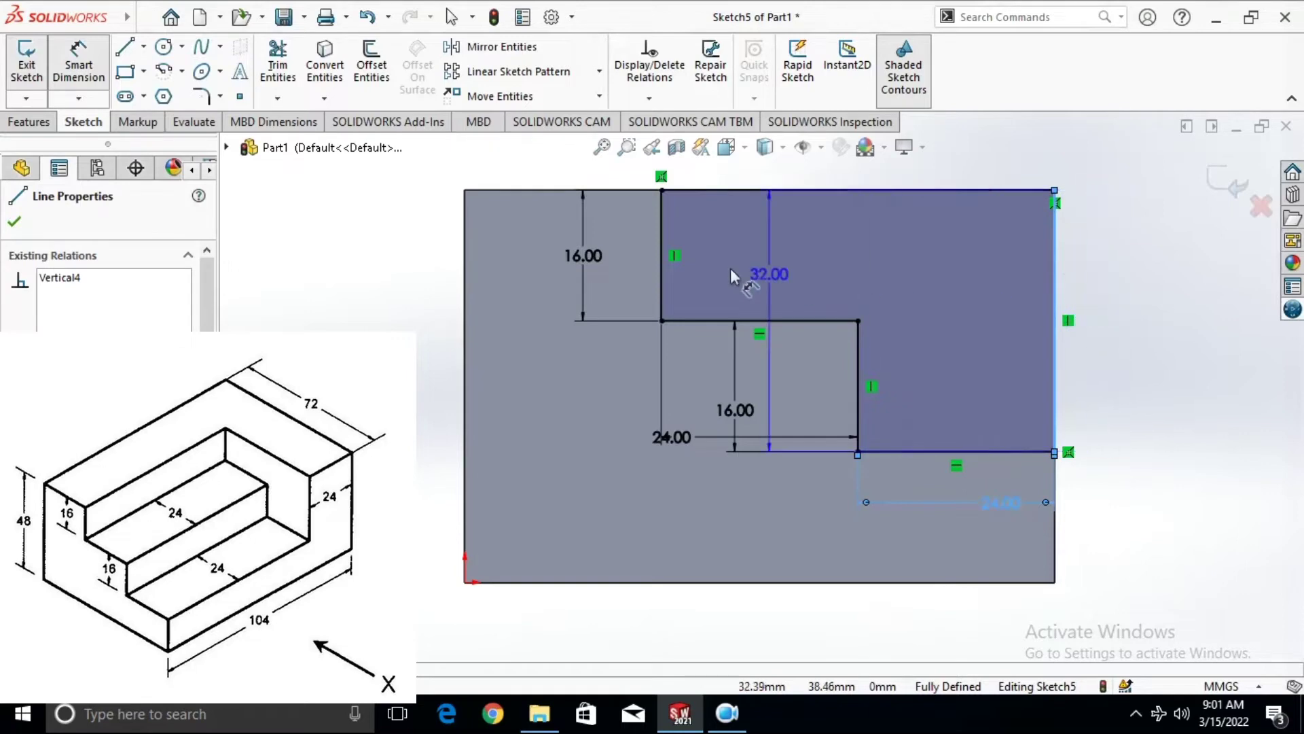
click(811, 372)
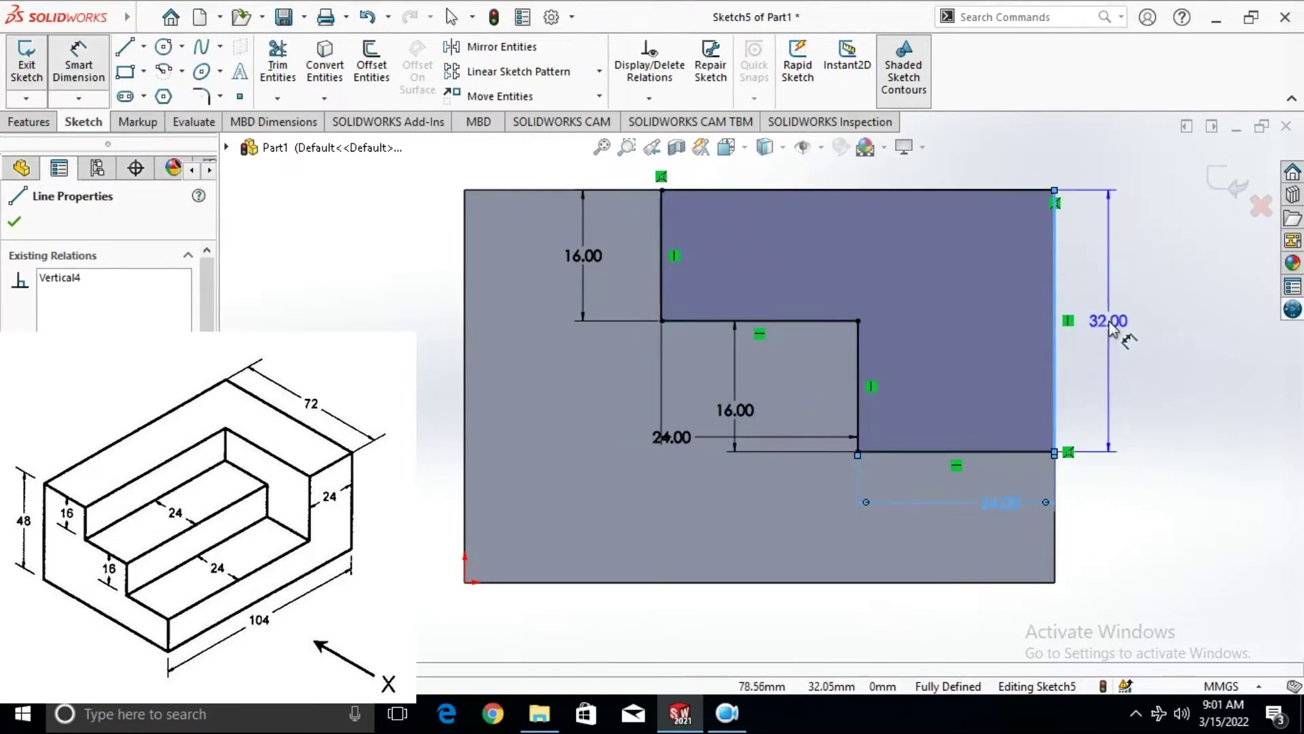
click(1106, 319)
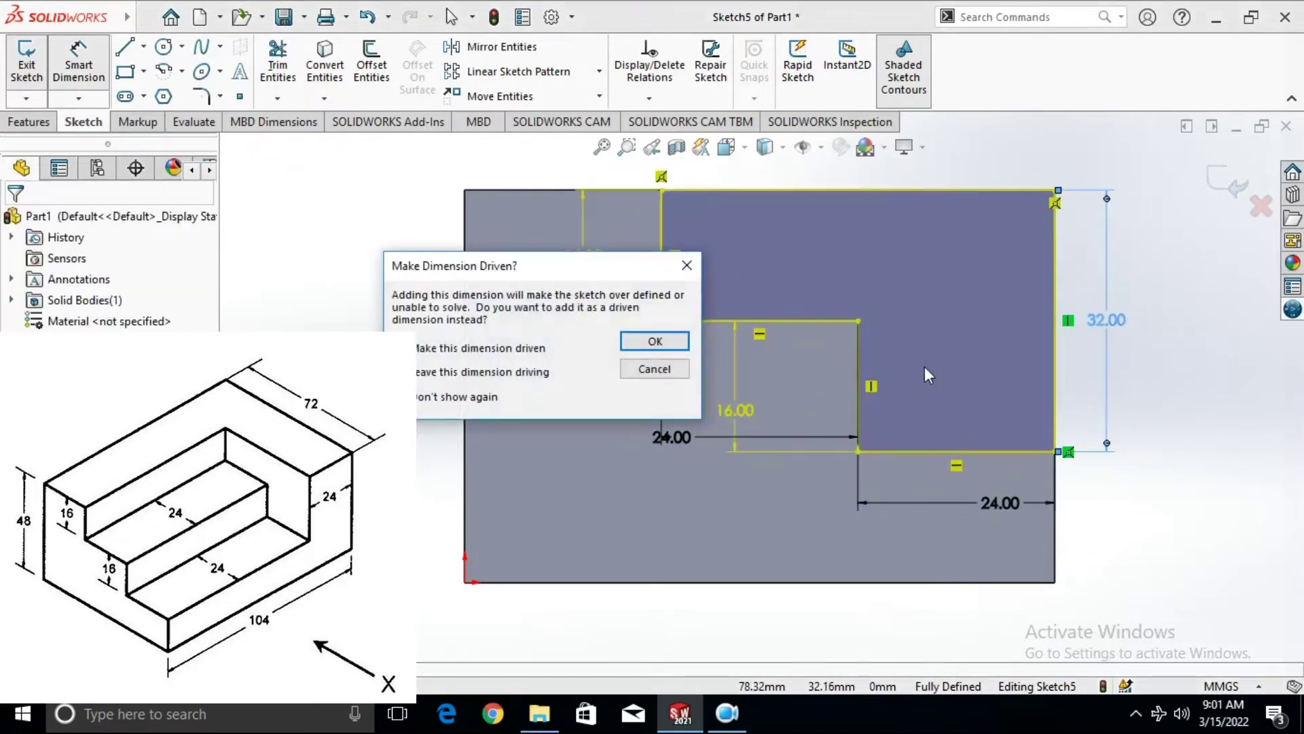
Keep the 32 mm height as driven and add a driven 48 mm width on the top edge
mouse_move(530, 272)
mouse_down()
mouse_move(400, 221)
mouse_move(384, 277)
mouse_up()
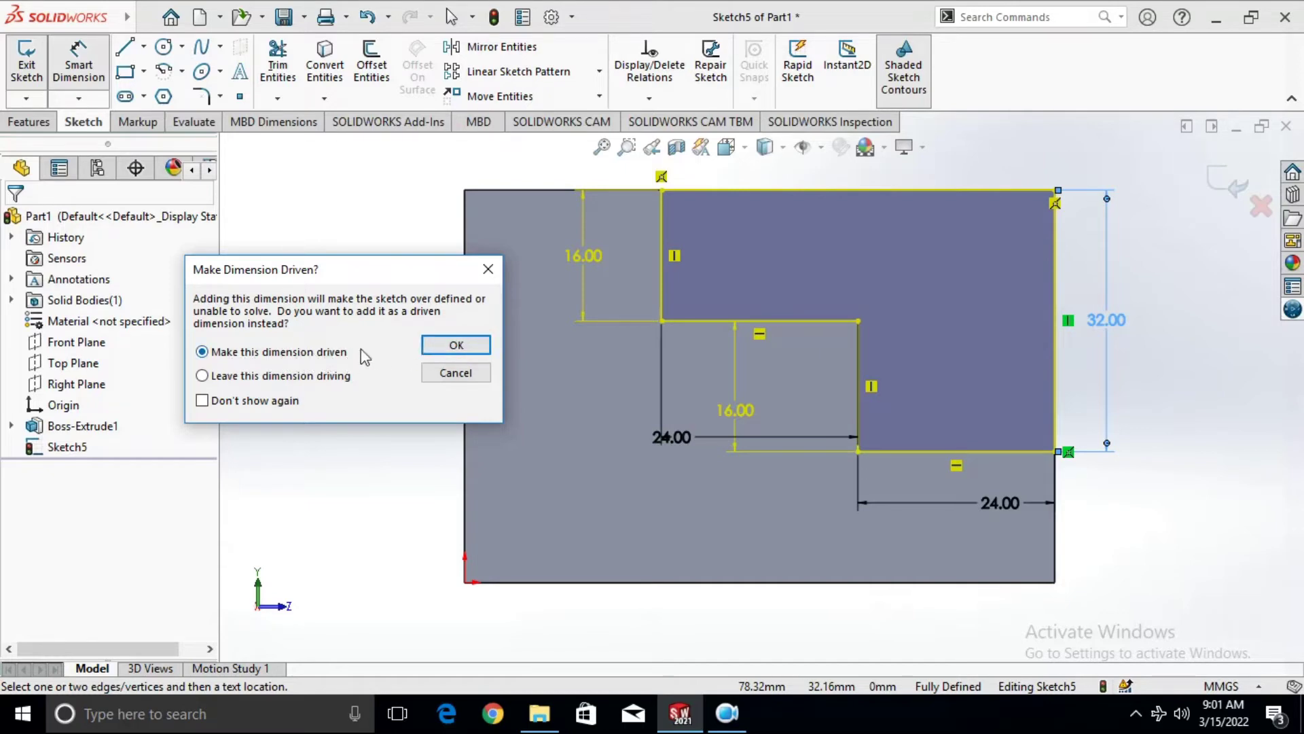
click(454, 346)
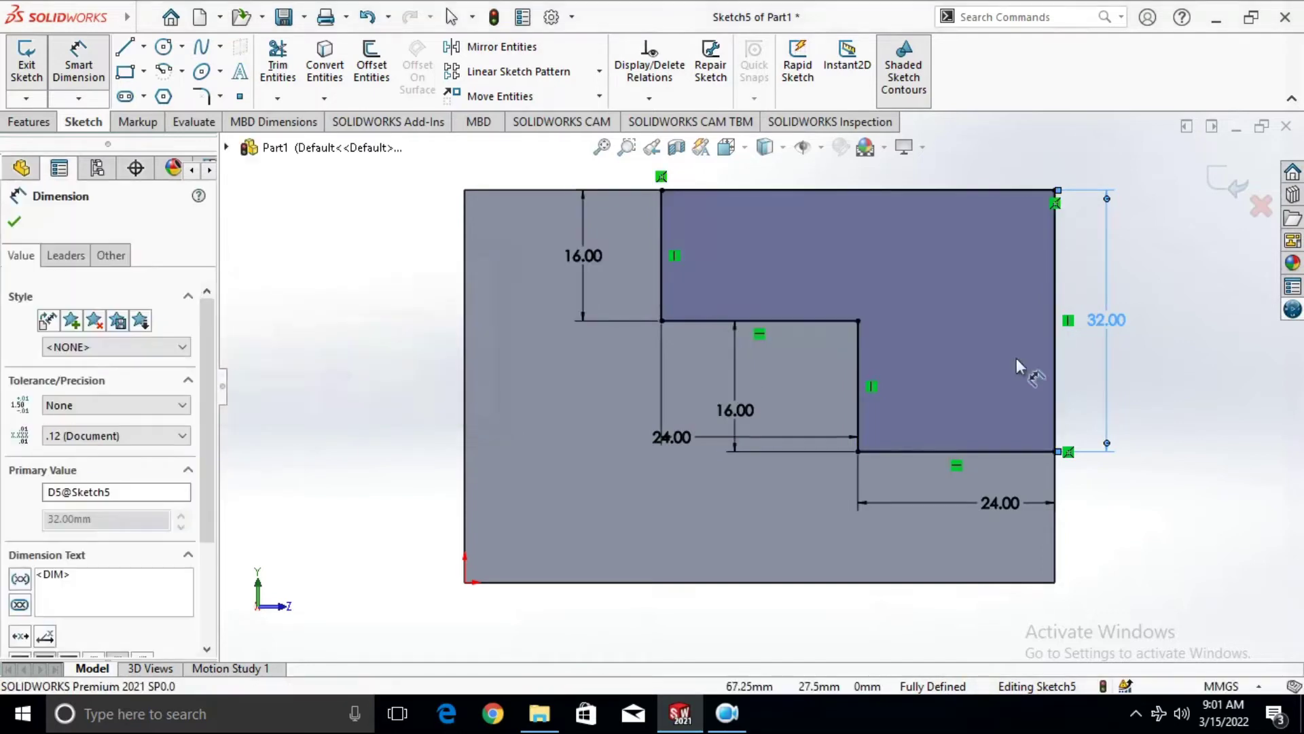
click(967, 189)
click(954, 178)
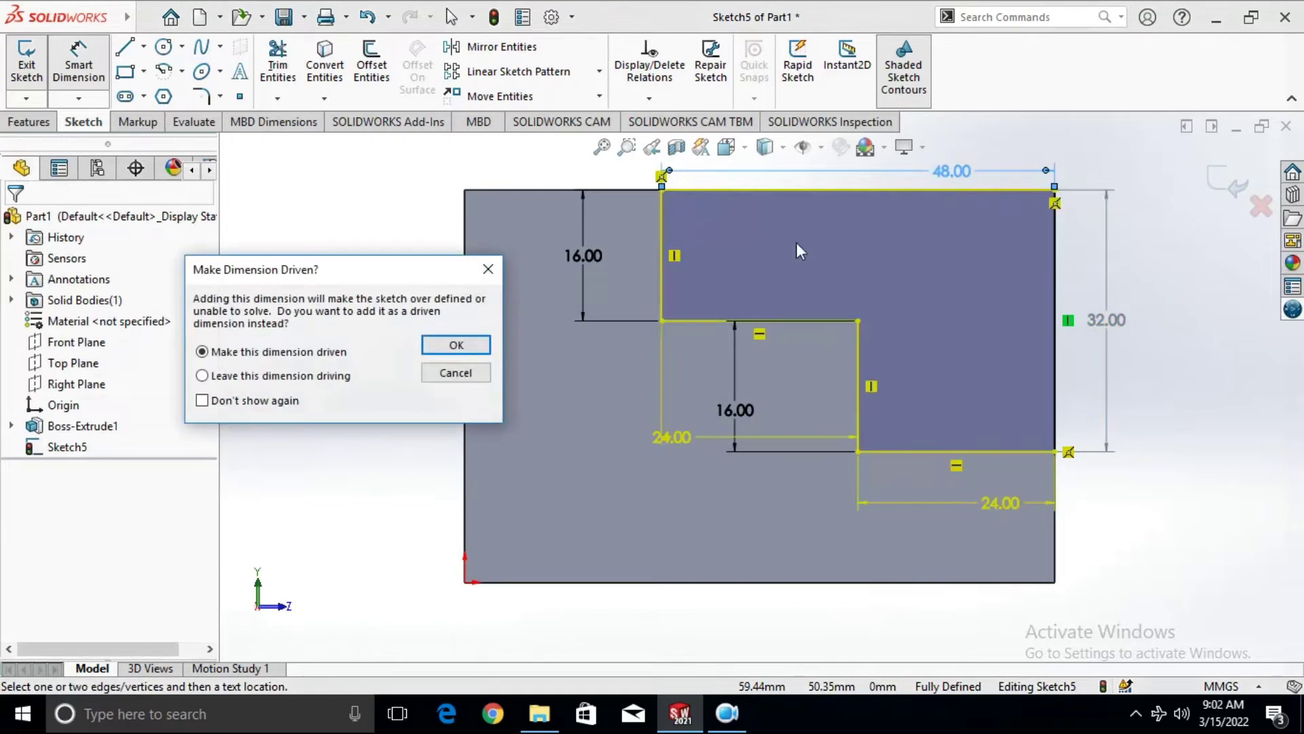
click(456, 345)
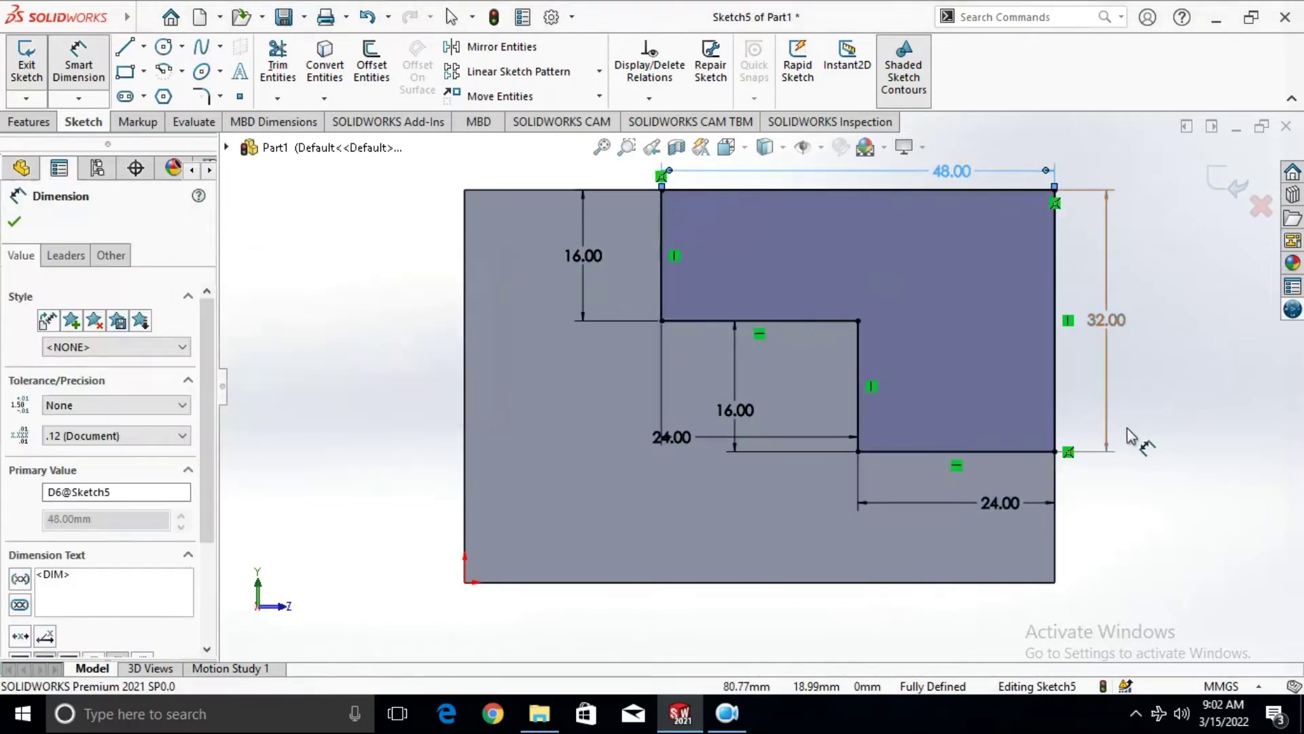
key(Escape)
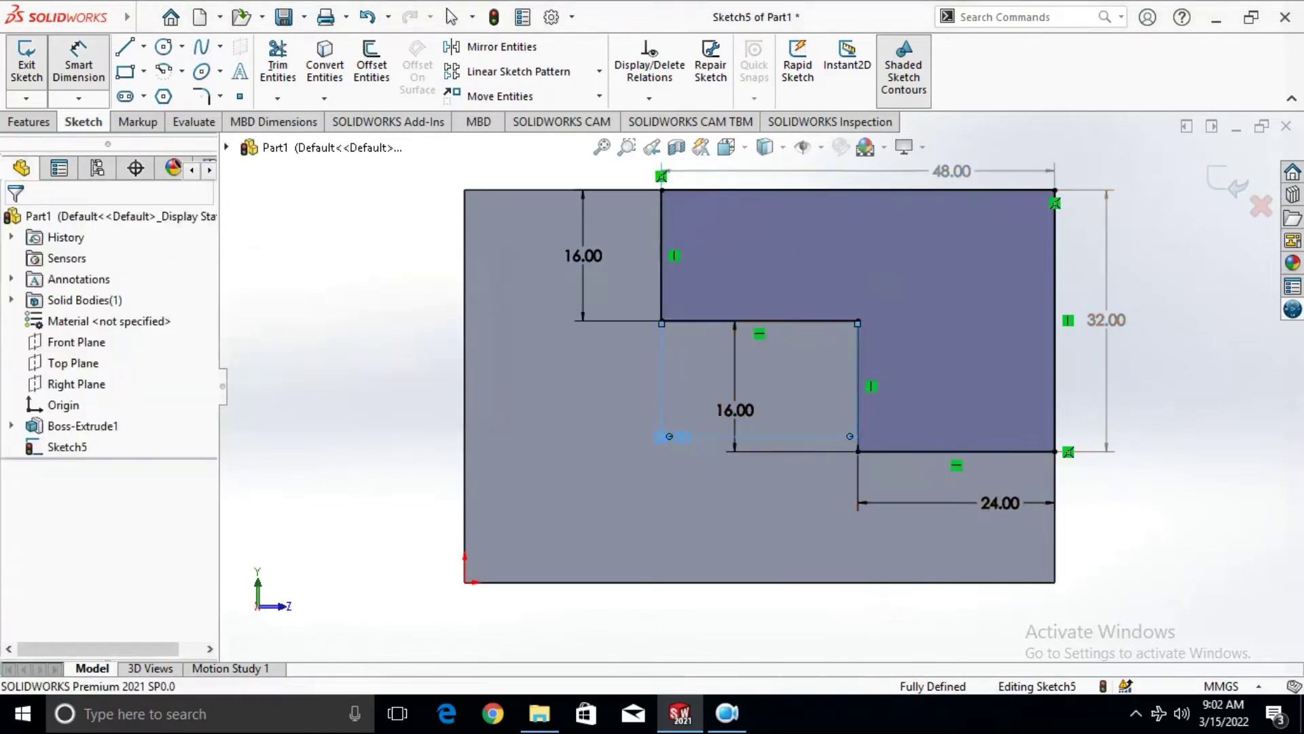
click(677, 438)
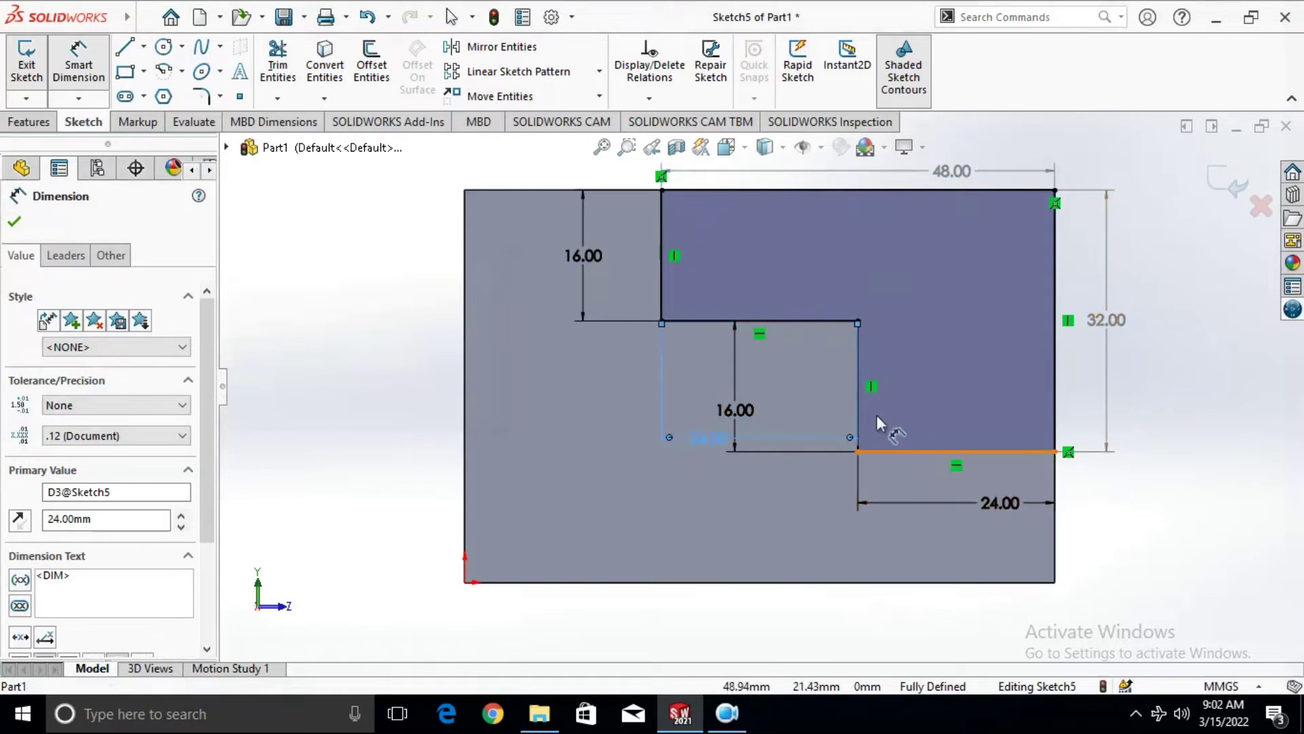
key(Escape)
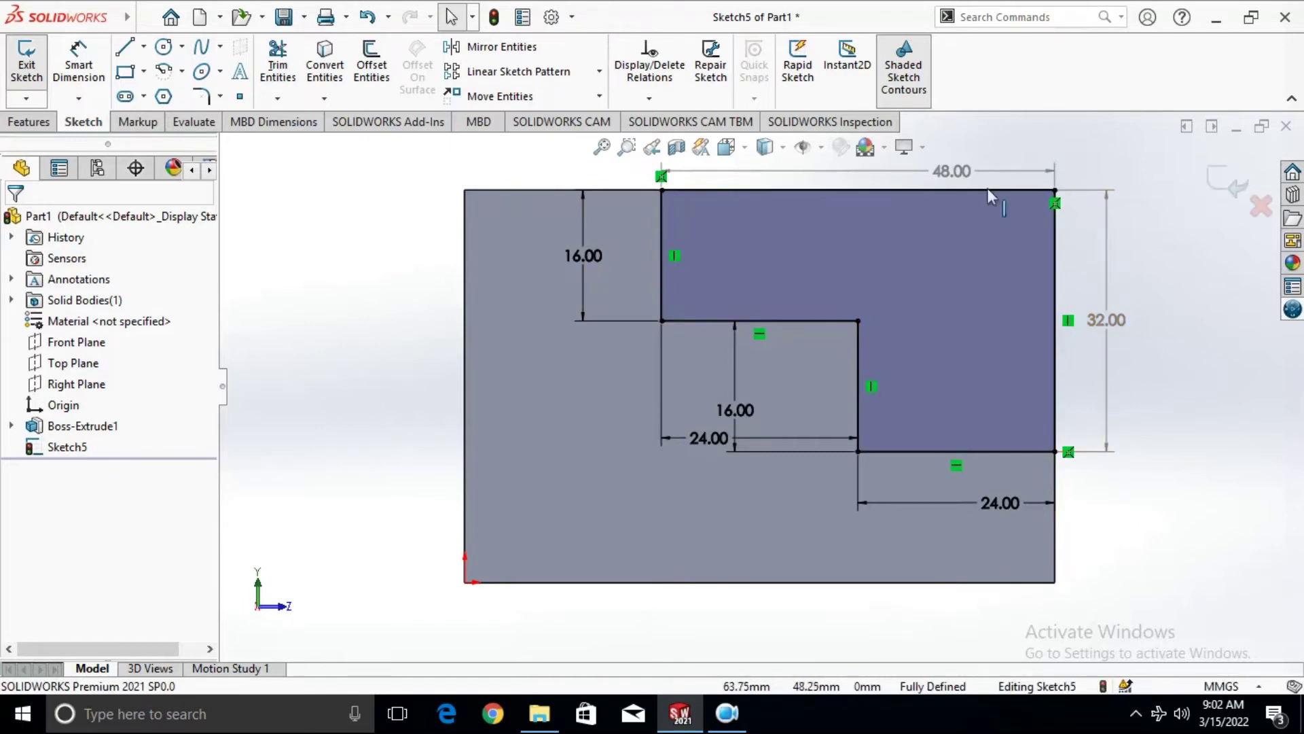
click(28, 126)
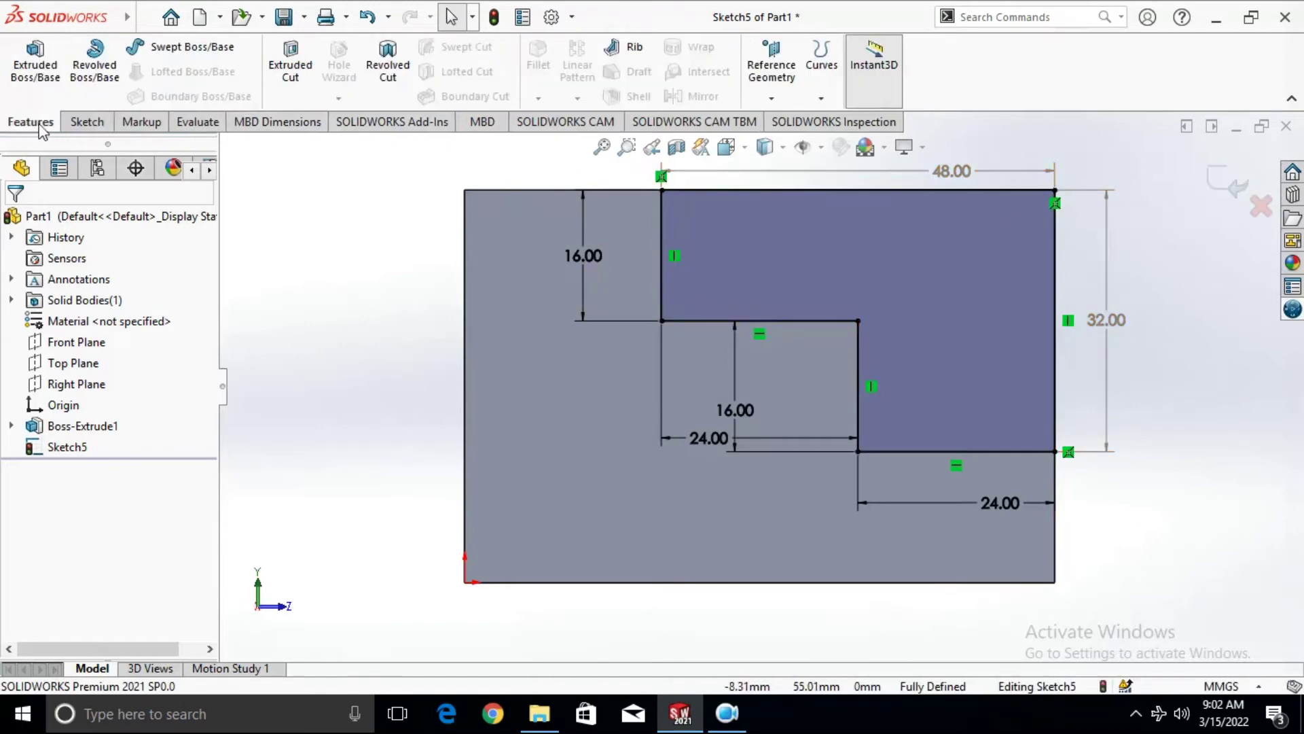
Cut the stepped profile into the block with a Blind depth of 104-24 (80 mm)
click(299, 71)
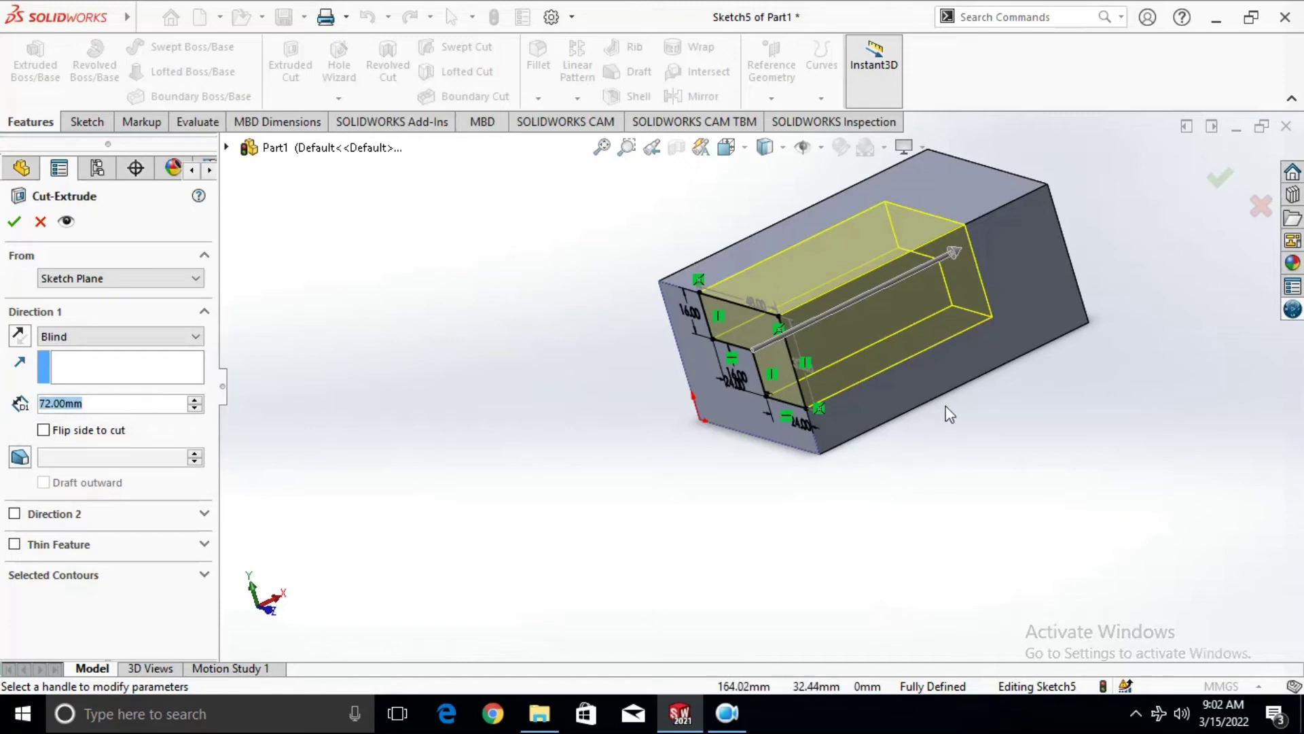
text(104)
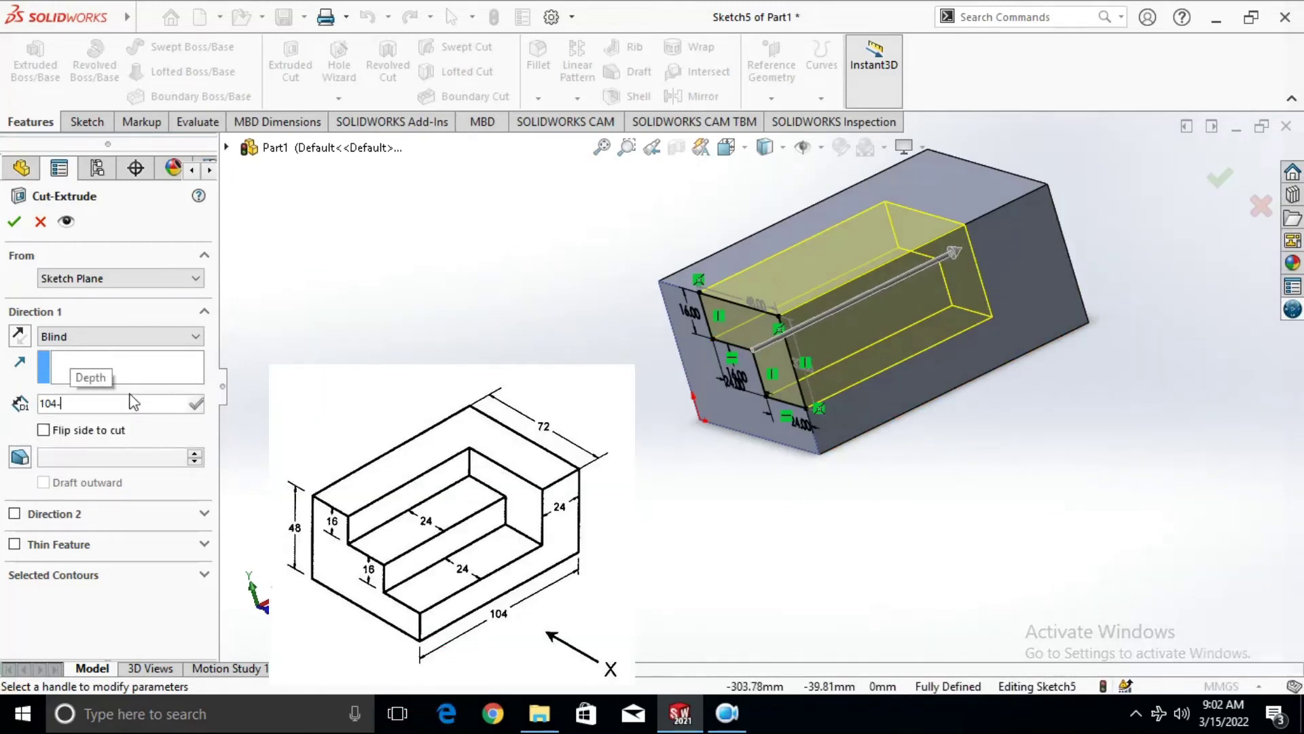
text(-24)
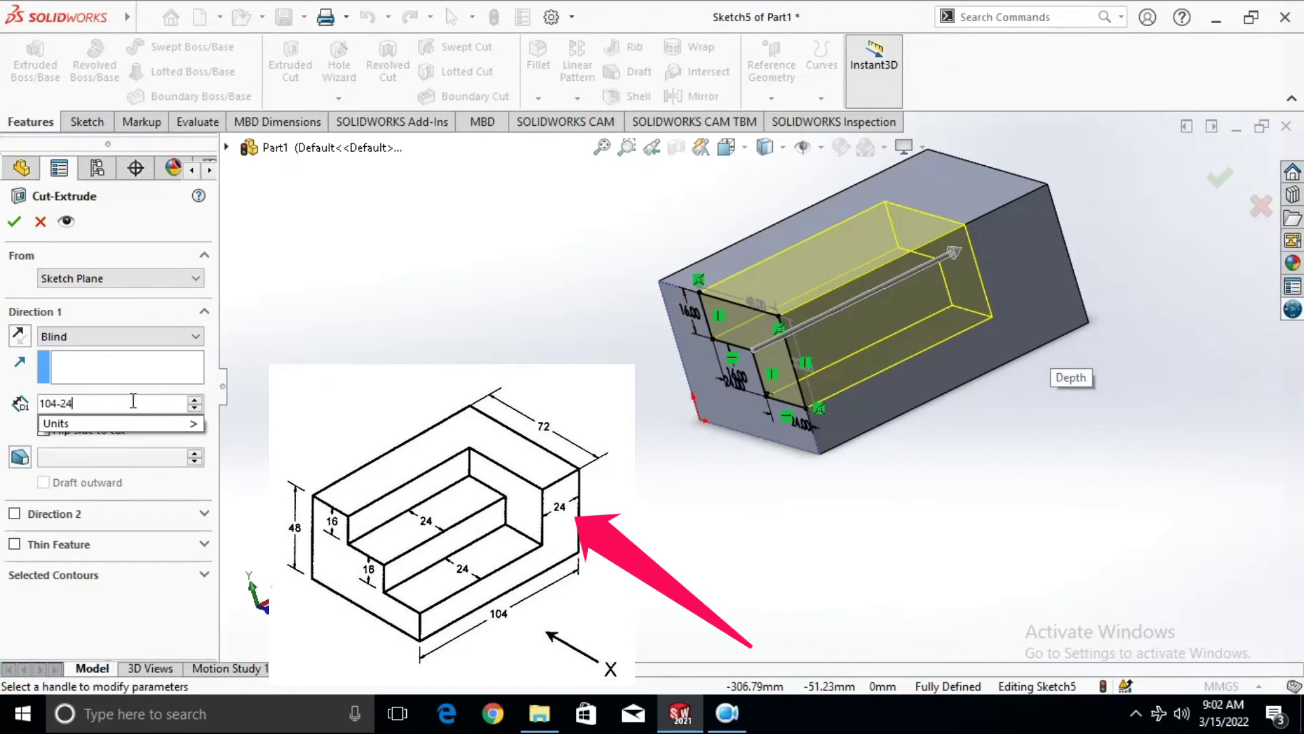
key(Down)
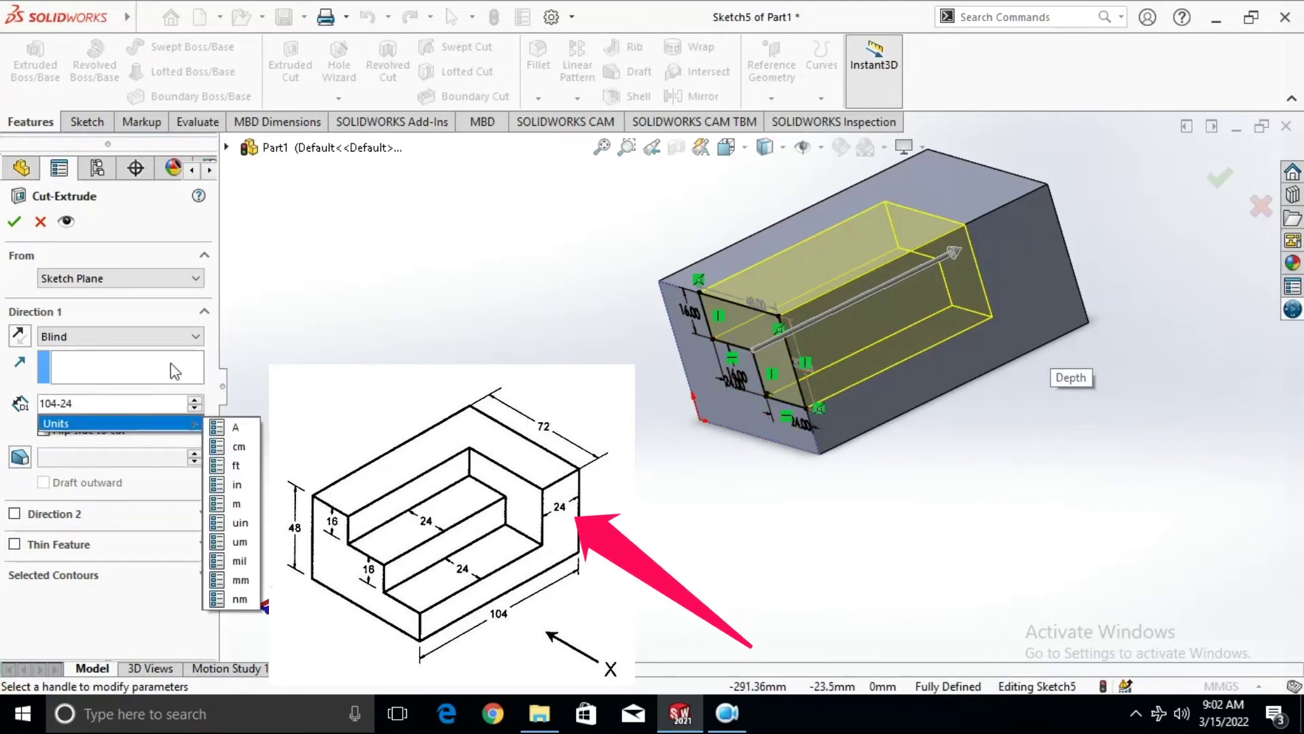
click(88, 402)
click(45, 402)
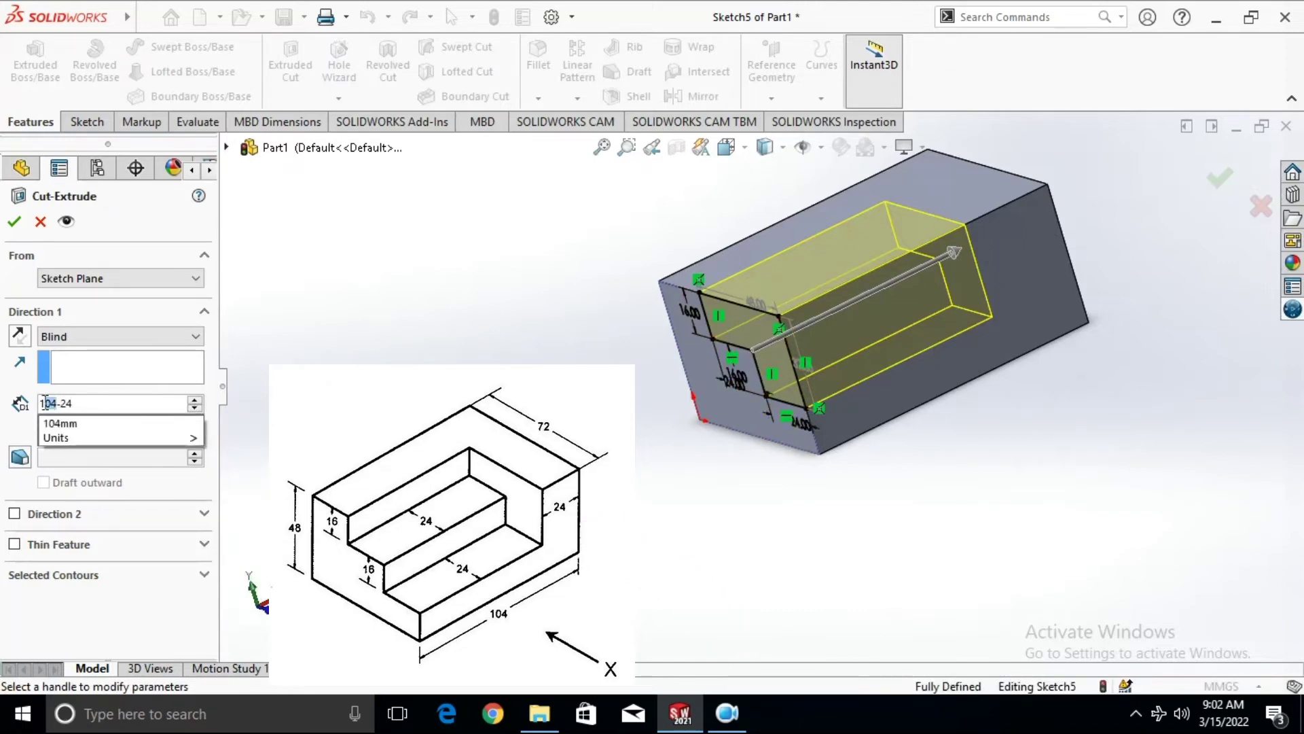
double_click(68, 403)
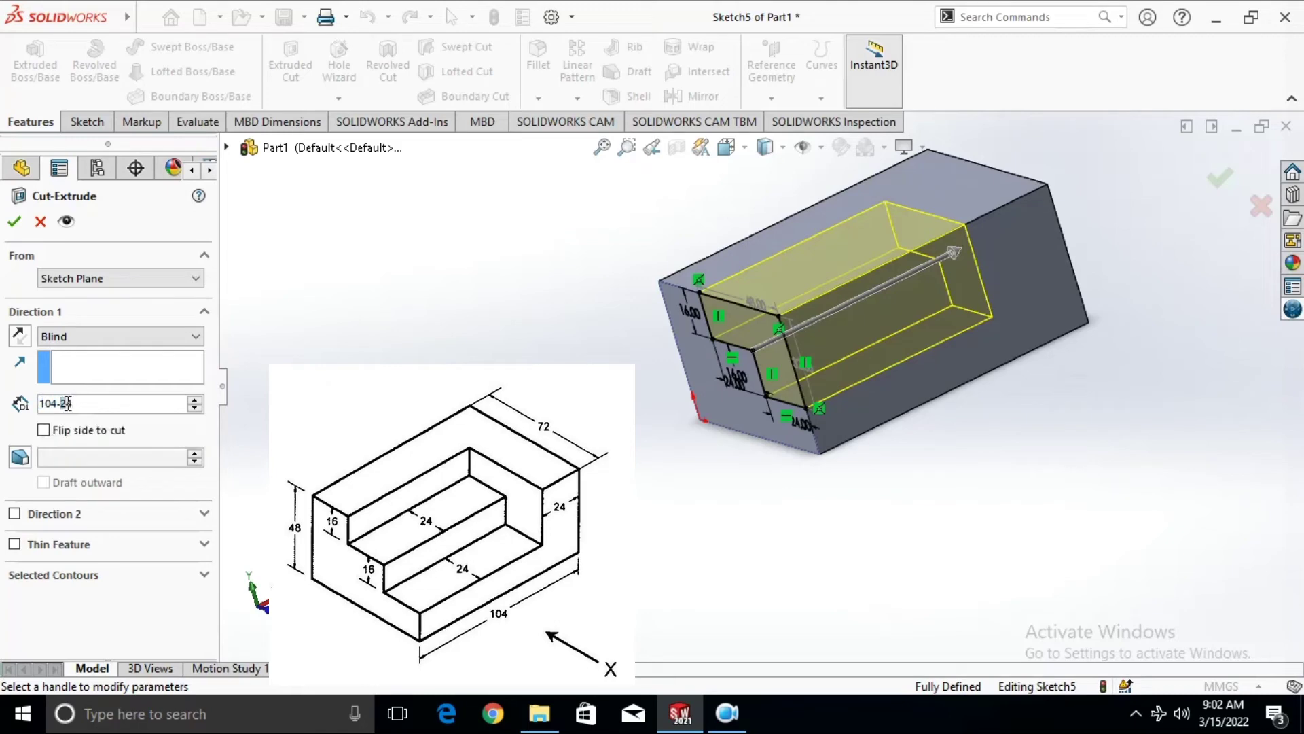
click(100, 401)
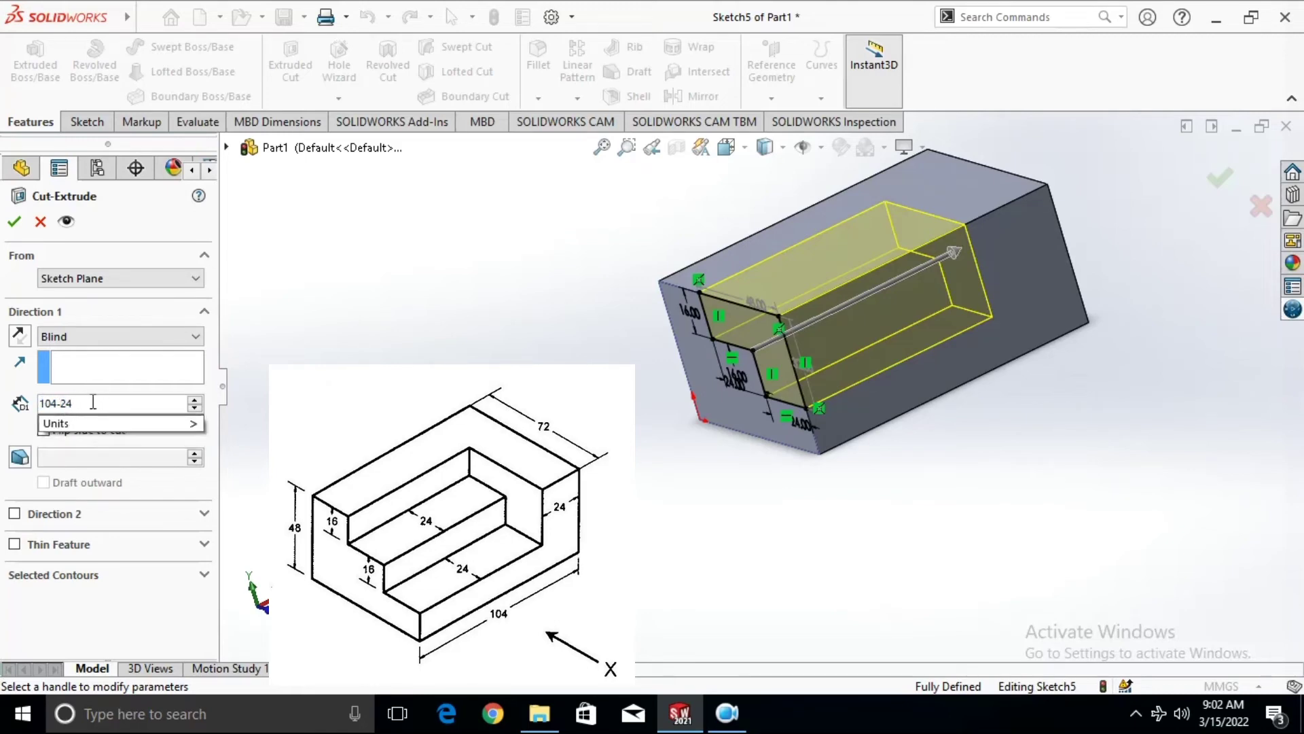
key(Return)
key(Return)
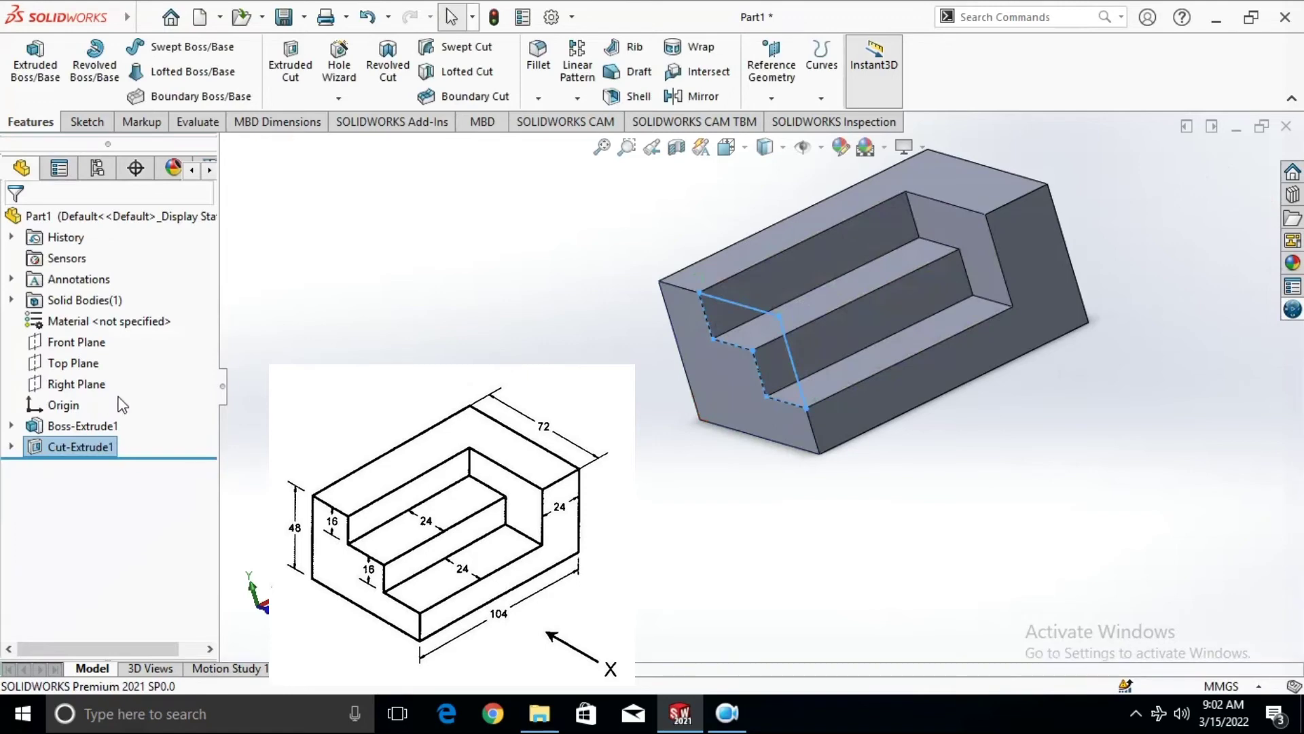
click(589, 277)
middle_drag(816, 377, 974, 354)
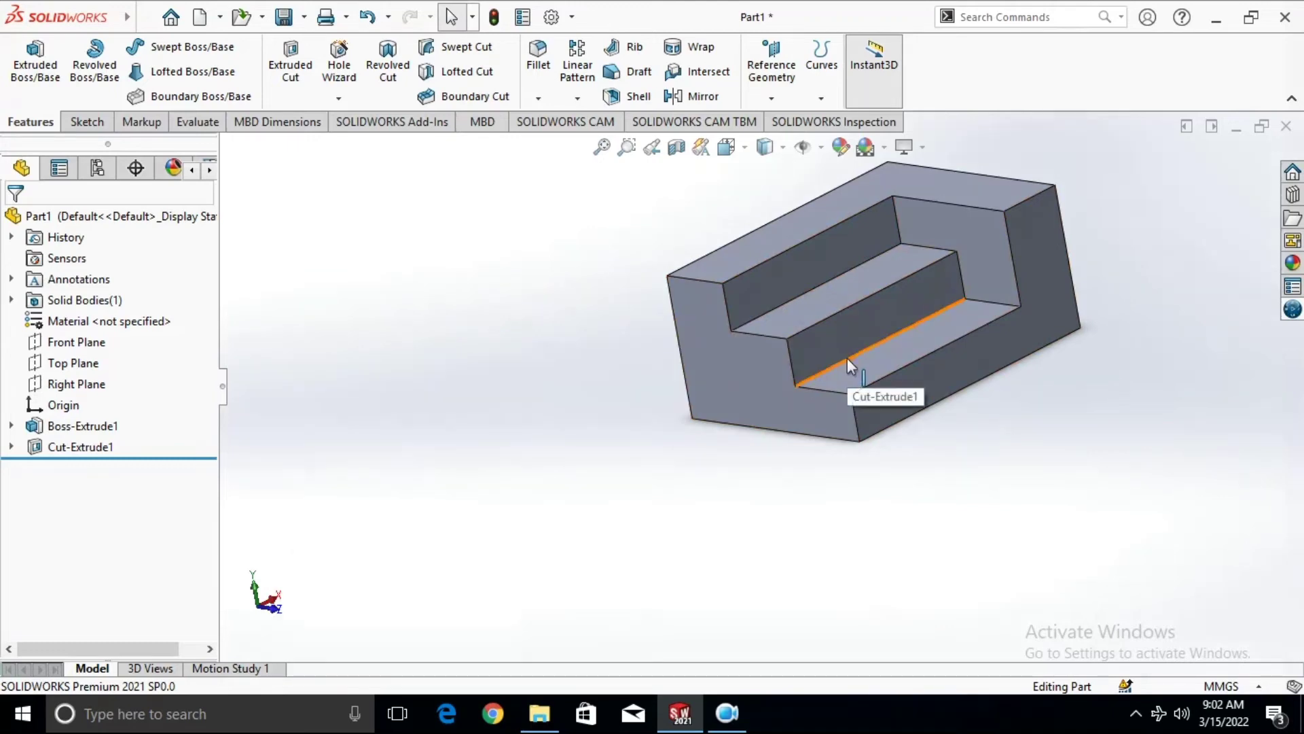
mouse_move(922, 287)
ctrl+middle_down()
mouse_move(708, 445)
mouse_move(781, 396)
ctrl+middle_up()
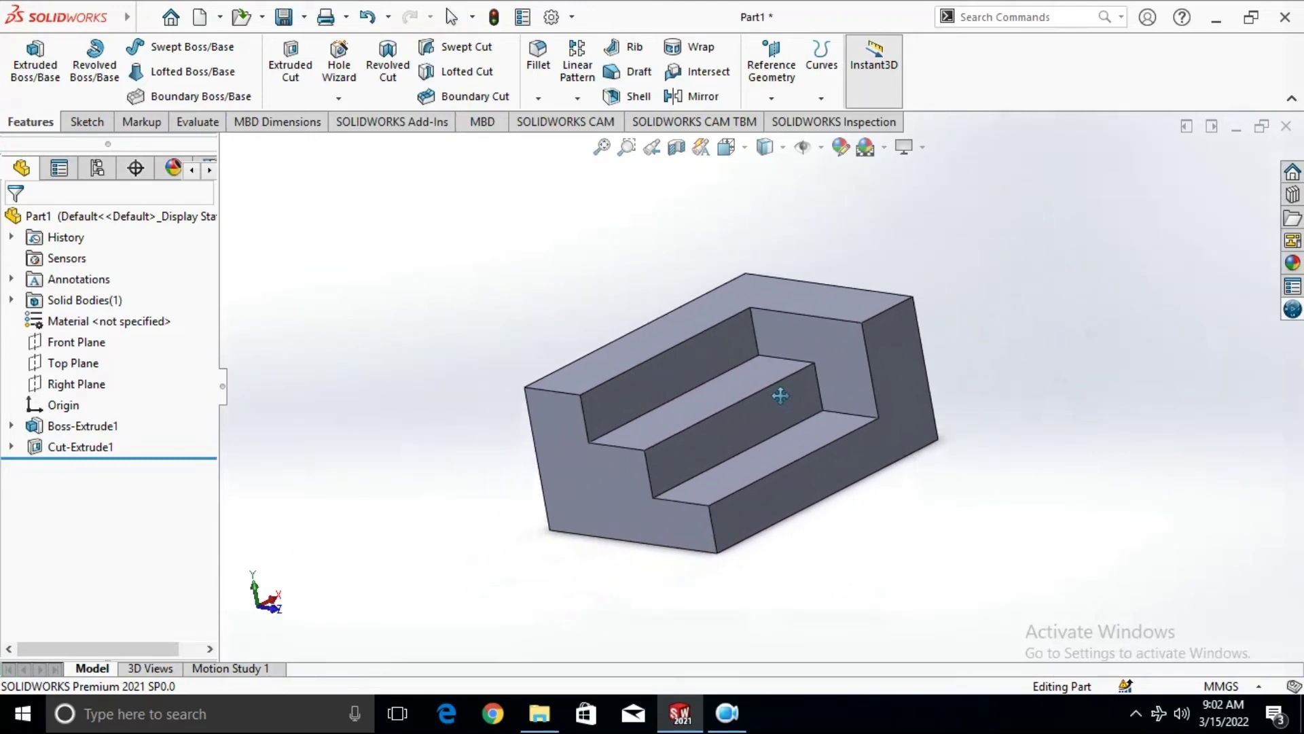
middle_drag(751, 469, 556, 378)
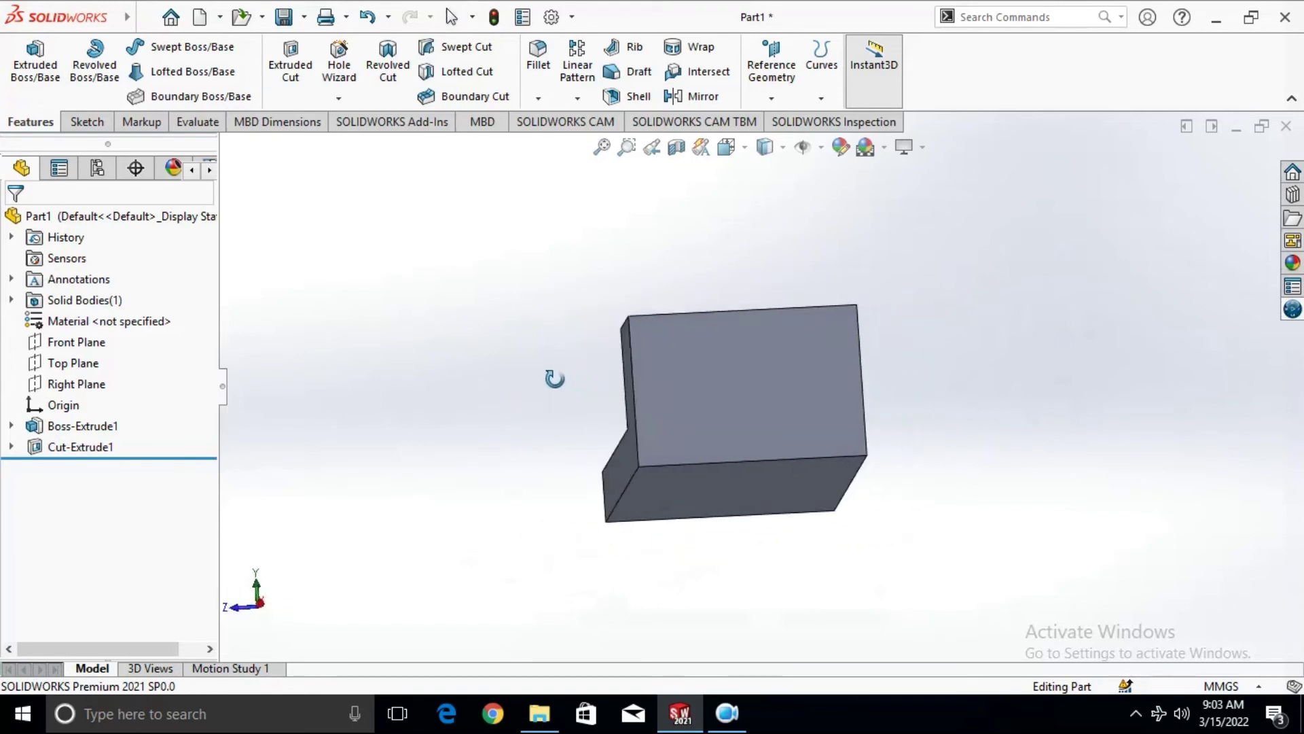
middle_drag(557, 378, 853, 501)
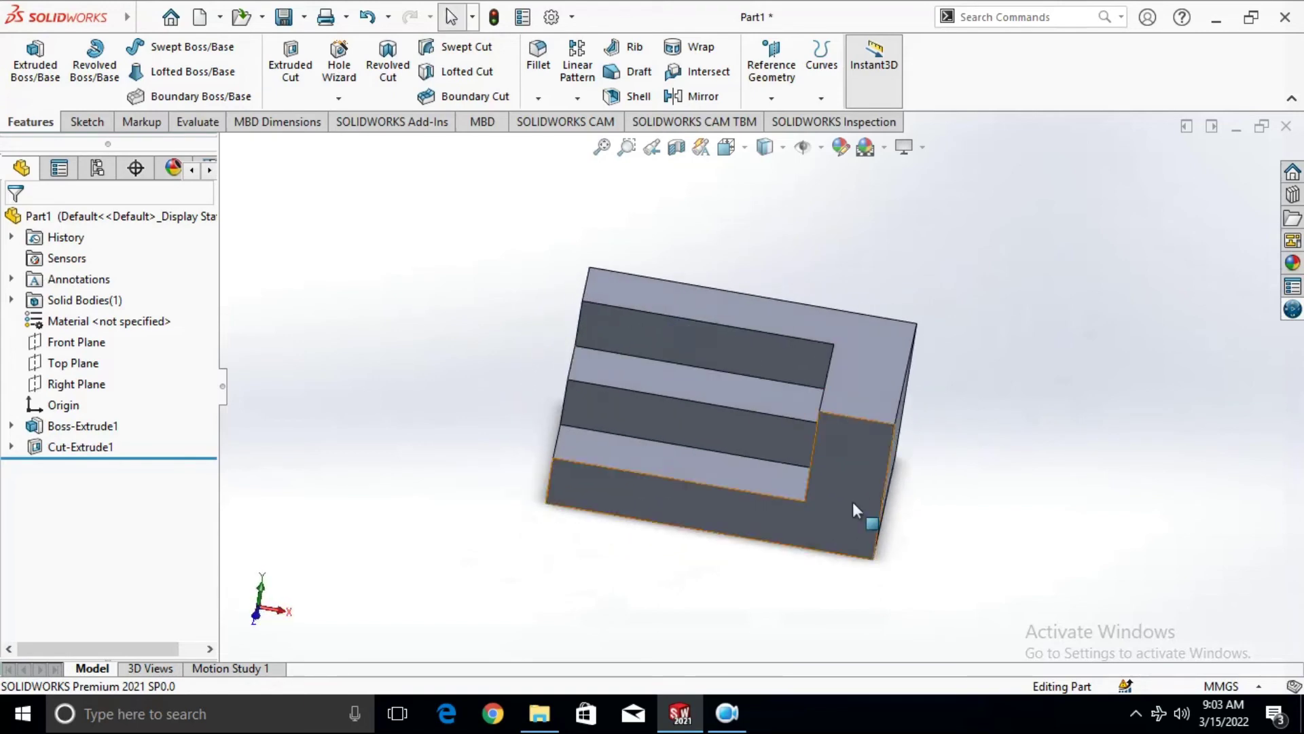
scroll(797, 447, down, 2)
scroll(796, 446, up, 4)
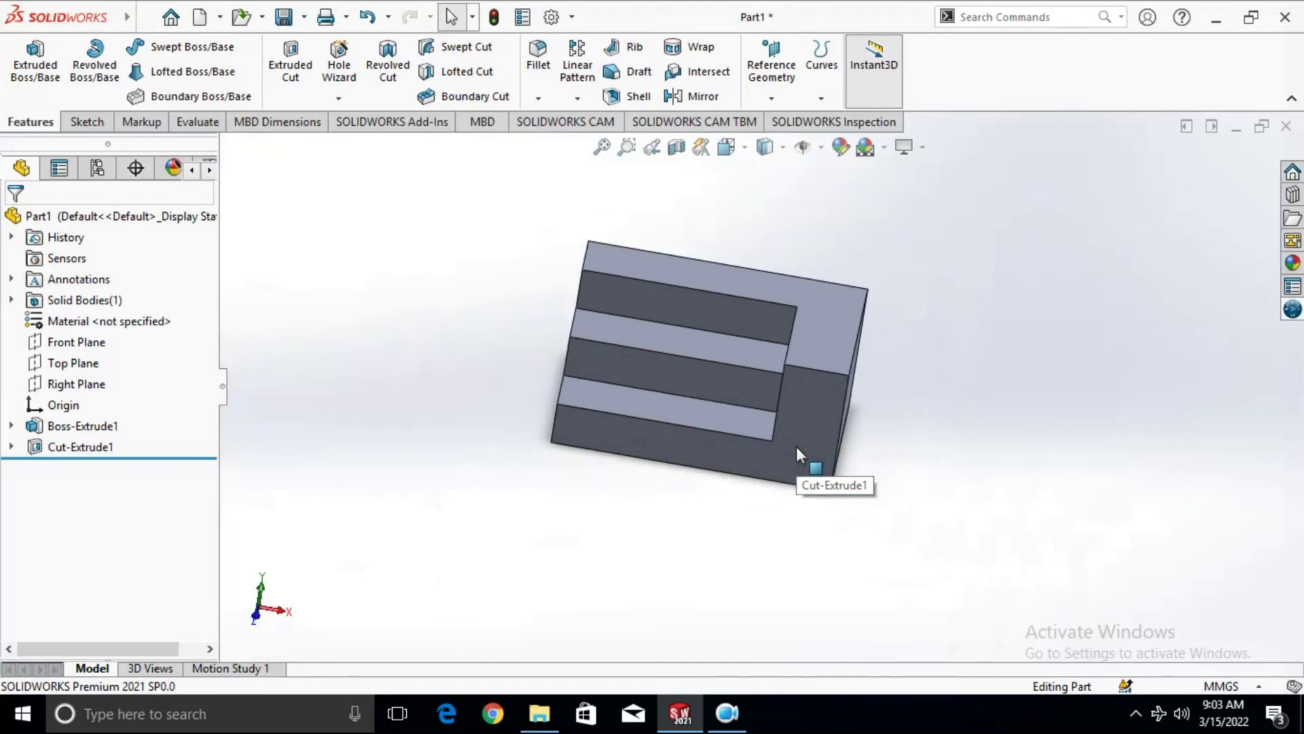
scroll(799, 447, down, 4)
scroll(800, 450, up, 4)
scroll(801, 449, up, 2)
scroll(802, 447, down, 1)
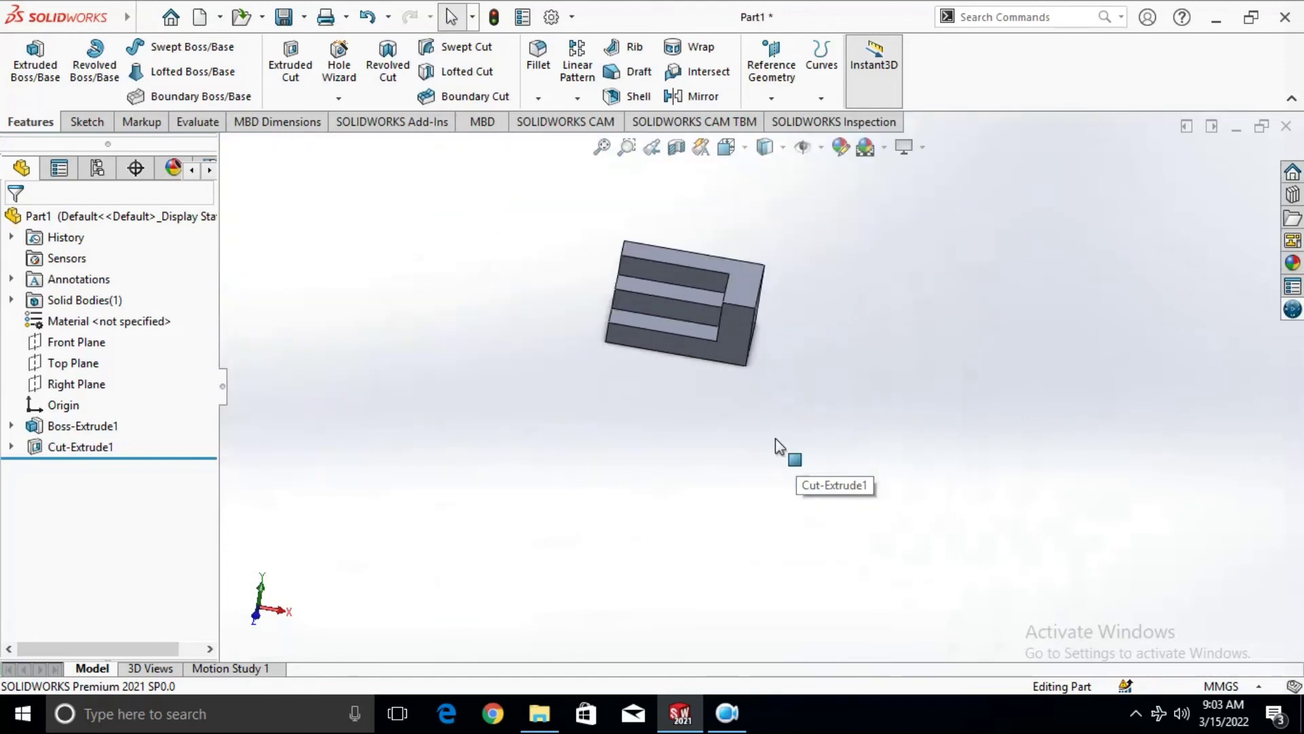
scroll(780, 466, up, 1)
scroll(695, 324, up, 2)
scroll(722, 345, down, 3)
scroll(722, 345, down, 4)
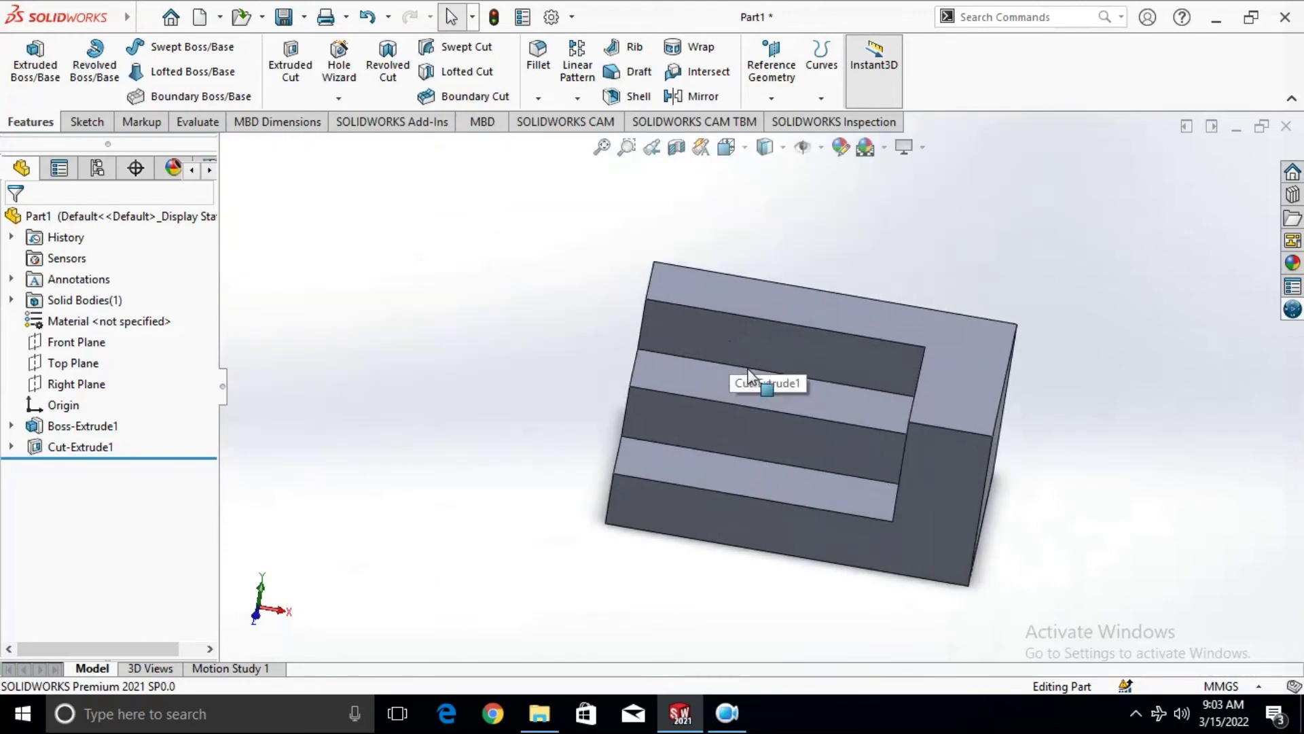
mouse_move(784, 420)
middle_down()
mouse_move(799, 435)
mouse_move(897, 308)
mouse_move(629, 242)
mouse_move(748, 512)
mouse_move(915, 240)
mouse_move(781, 537)
mouse_move(894, 297)
mouse_move(991, 467)
mouse_move(752, 295)
mouse_move(742, 242)
mouse_move(998, 437)
middle_up()
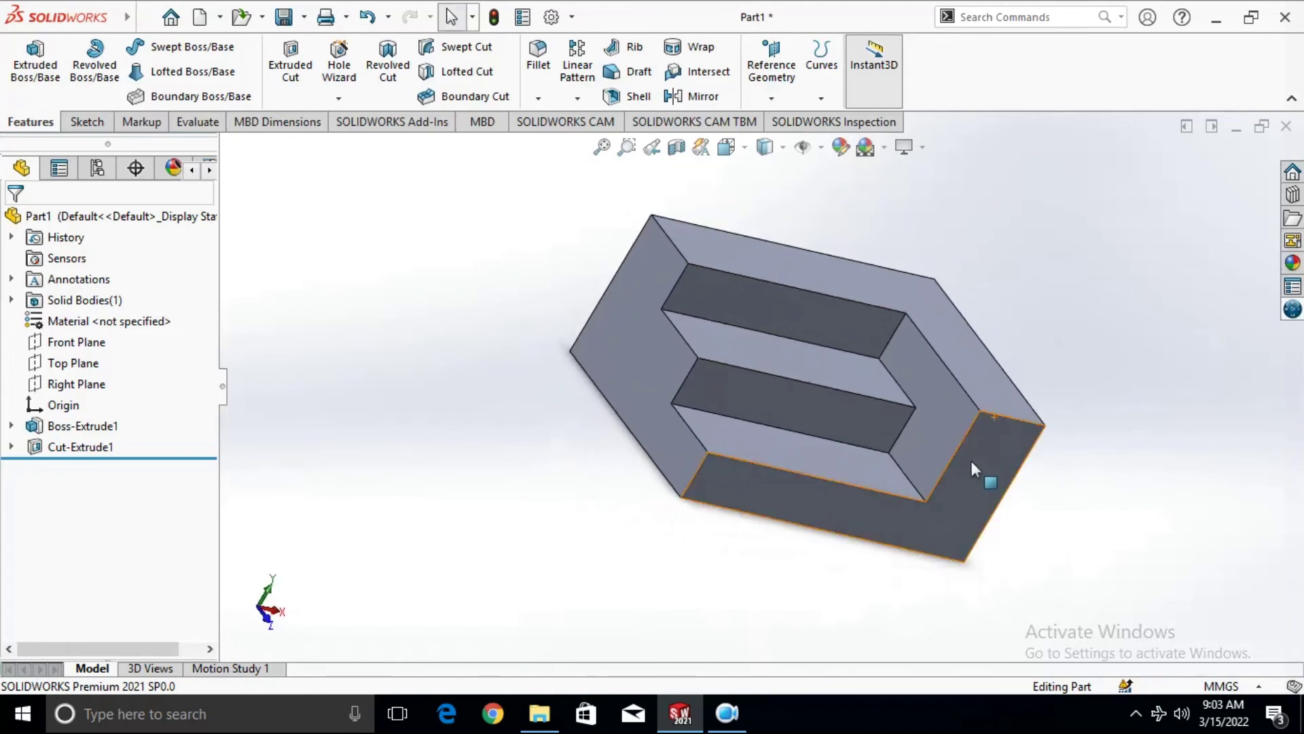
mouse_move(983, 399)
ctrl+middle_down()
mouse_move(893, 396)
mouse_move(790, 470)
mouse_move(895, 339)
mouse_move(614, 431)
mouse_move(905, 430)
mouse_move(644, 378)
mouse_move(955, 524)
mouse_move(687, 367)
mouse_move(960, 500)
mouse_move(911, 385)
mouse_move(748, 501)
mouse_move(946, 361)
mouse_move(781, 394)
mouse_move(984, 465)
mouse_move(920, 370)
mouse_move(865, 451)
mouse_move(970, 410)
mouse_move(582, 381)
mouse_move(830, 392)
ctrl+middle_up()
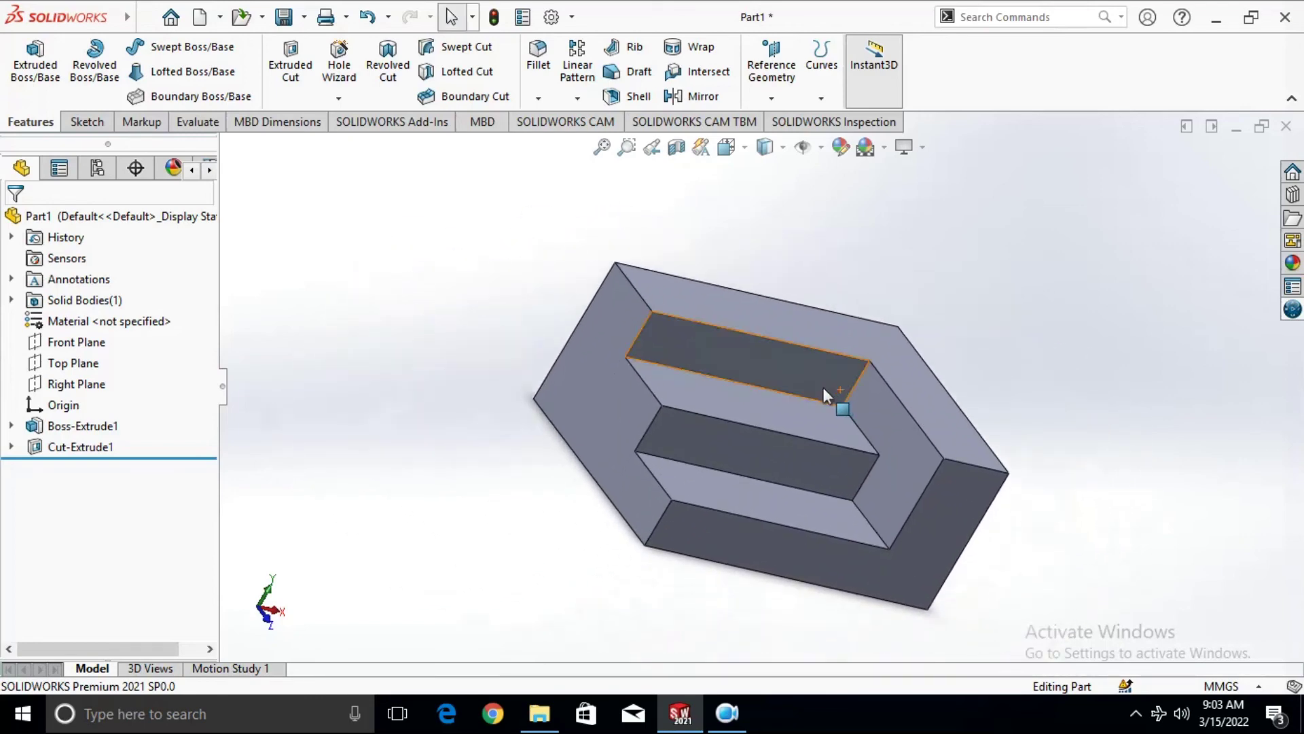
scroll(824, 387, down, 3)
scroll(824, 387, up, 5)
scroll(805, 425, up, 1)
scroll(803, 425, down, 3)
scroll(788, 416, down, 2)
scroll(808, 411, up, 5)
scroll(671, 365, up, 2)
scroll(671, 364, down, 3)
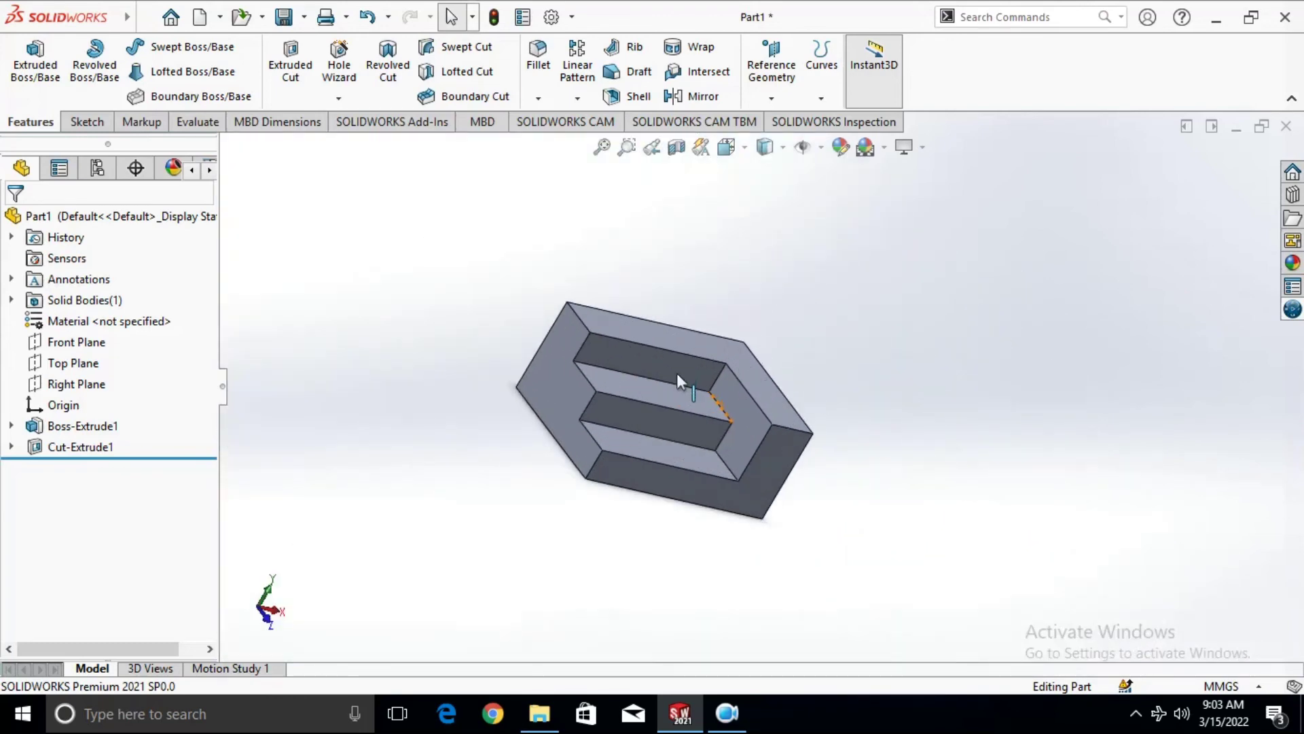
scroll(679, 377, down, 2)
scroll(687, 386, up, 3)
scroll(701, 390, down, 1)
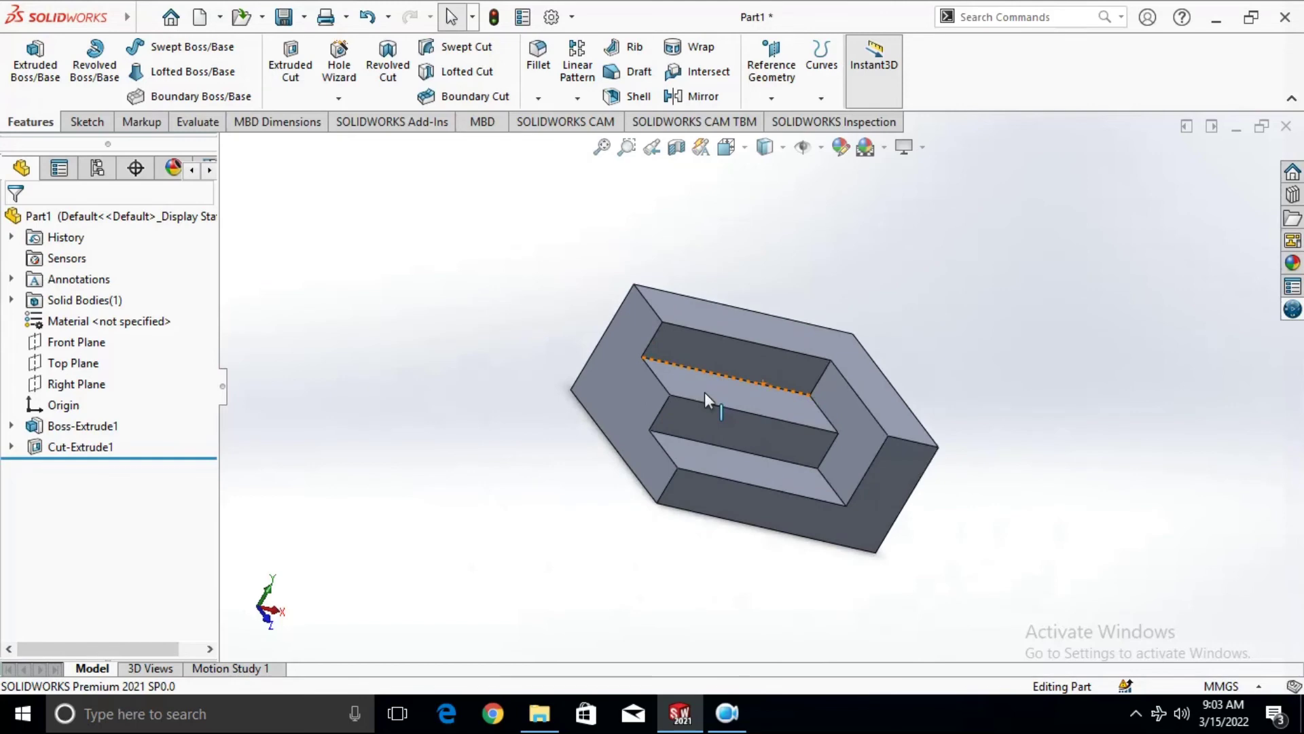
scroll(639, 289, up, 2)
scroll(692, 333, up, 1)
scroll(690, 336, down, 2)
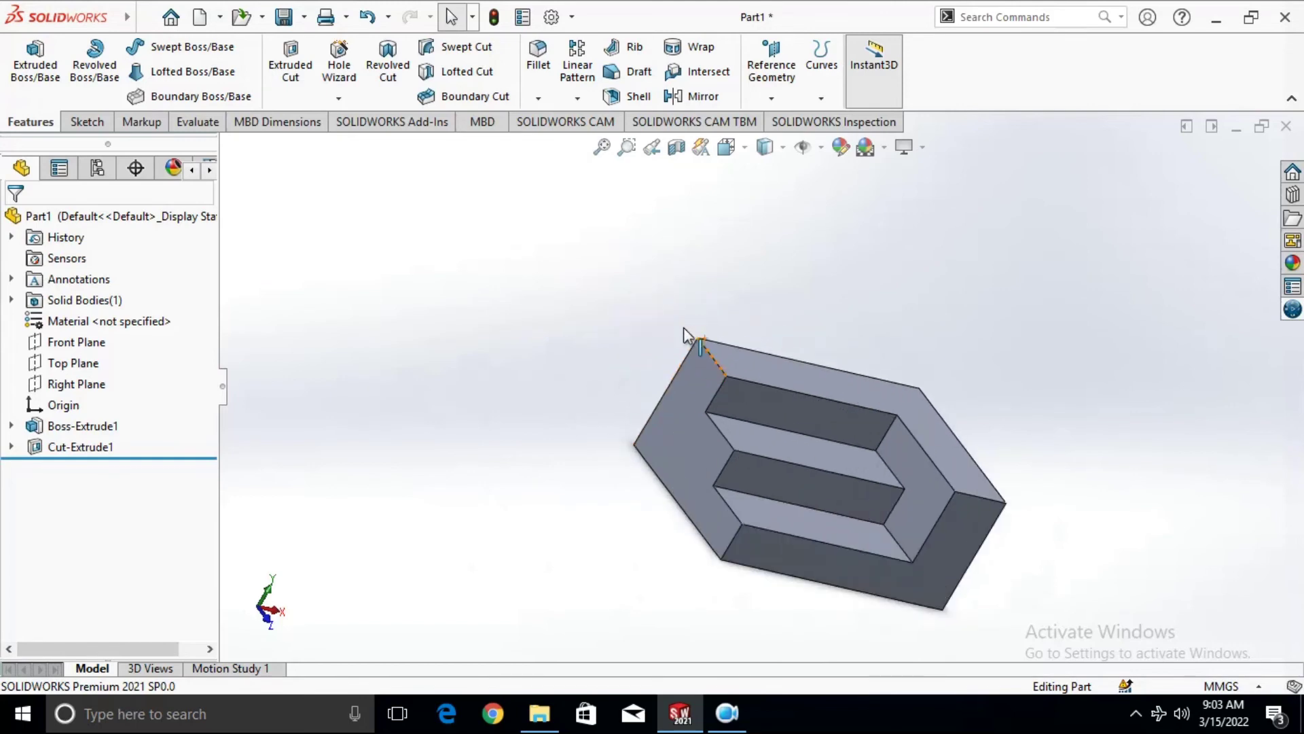
scroll(710, 350, down, 2)
scroll(722, 361, down, 1)
scroll(721, 361, up, 4)
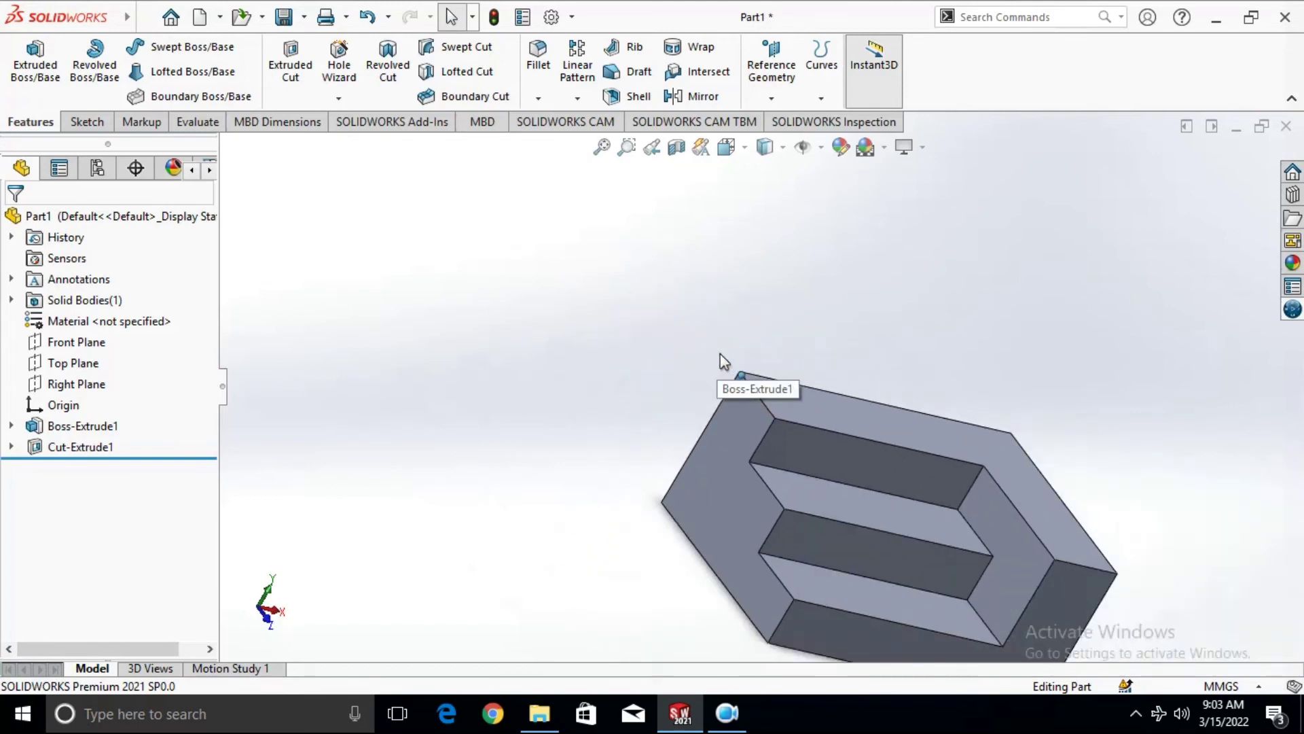
scroll(1004, 610, up, 1)
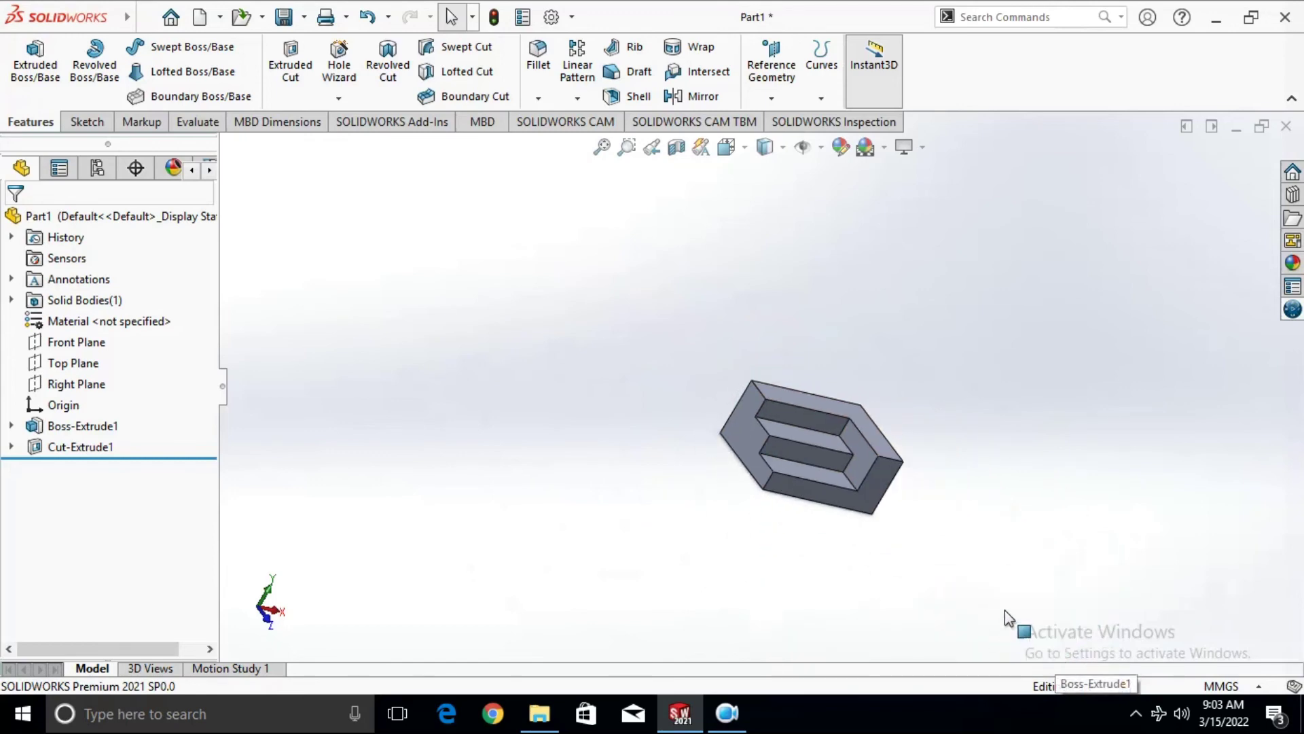
scroll(879, 513, down, 2)
scroll(849, 479, down, 2)
scroll(822, 447, down, 3)
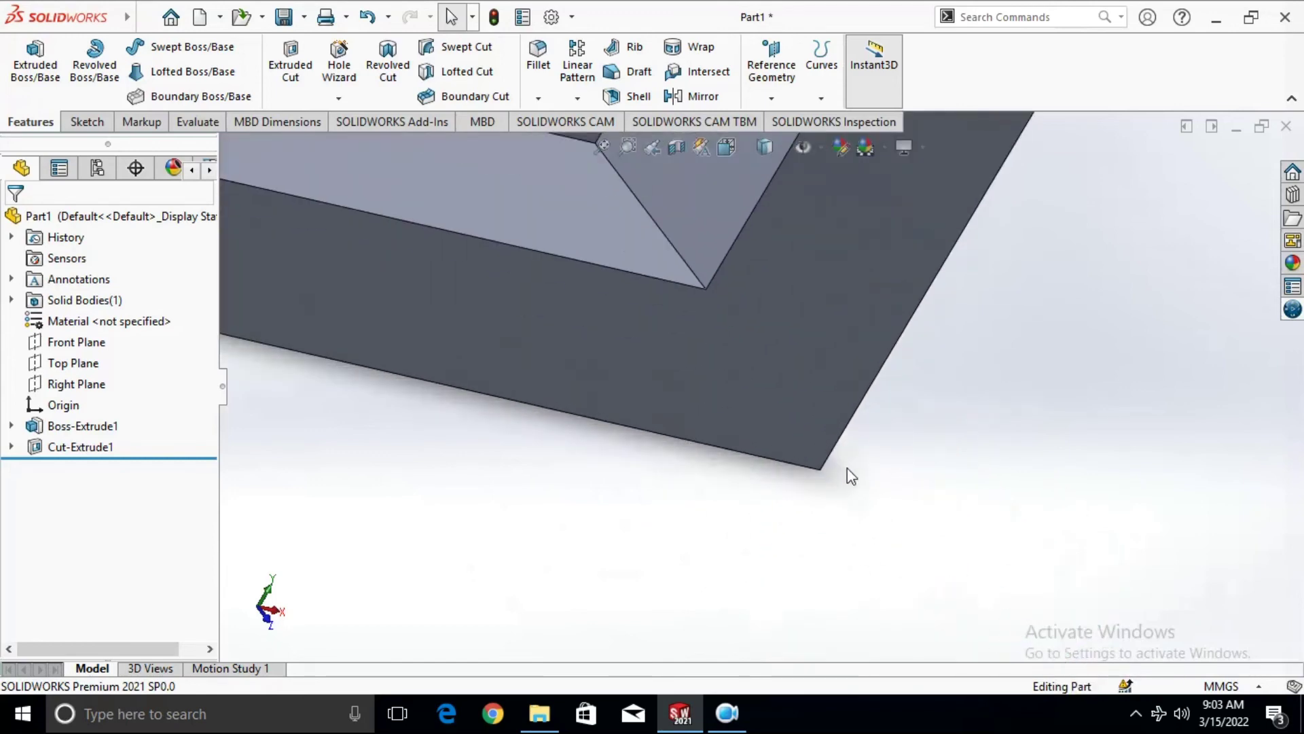
scroll(998, 544, up, 2)
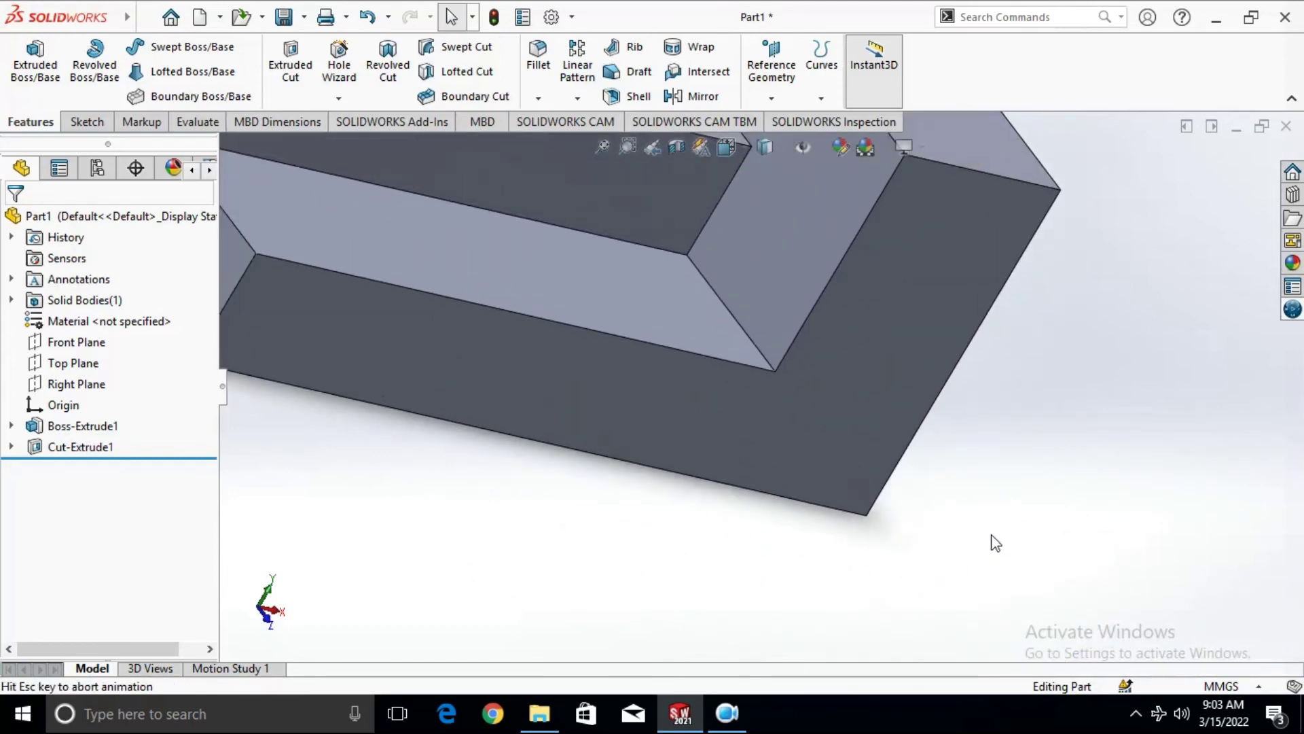
scroll(993, 547, up, 3)
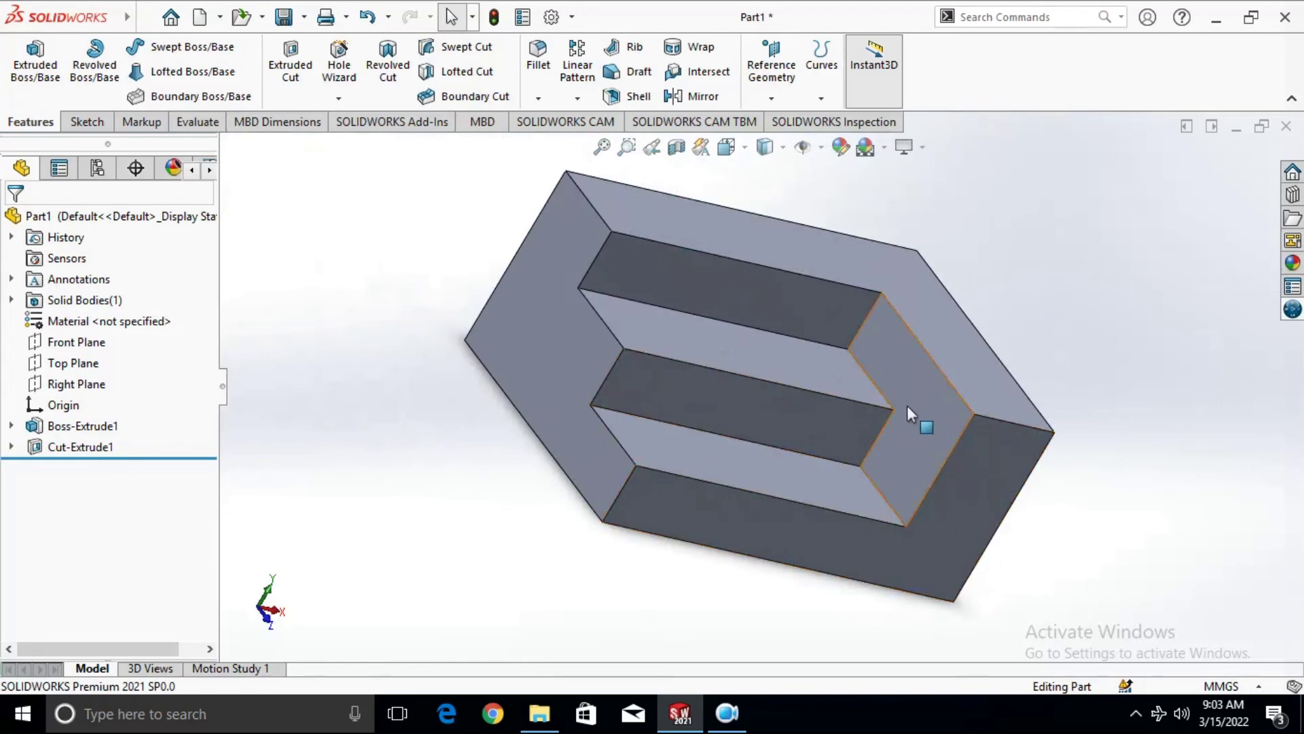
mouse_move(813, 365)
middle_down()
mouse_move(791, 239)
mouse_move(800, 455)
mouse_move(902, 218)
mouse_move(693, 335)
mouse_move(779, 451)
mouse_move(792, 326)
mouse_move(777, 364)
middle_up()
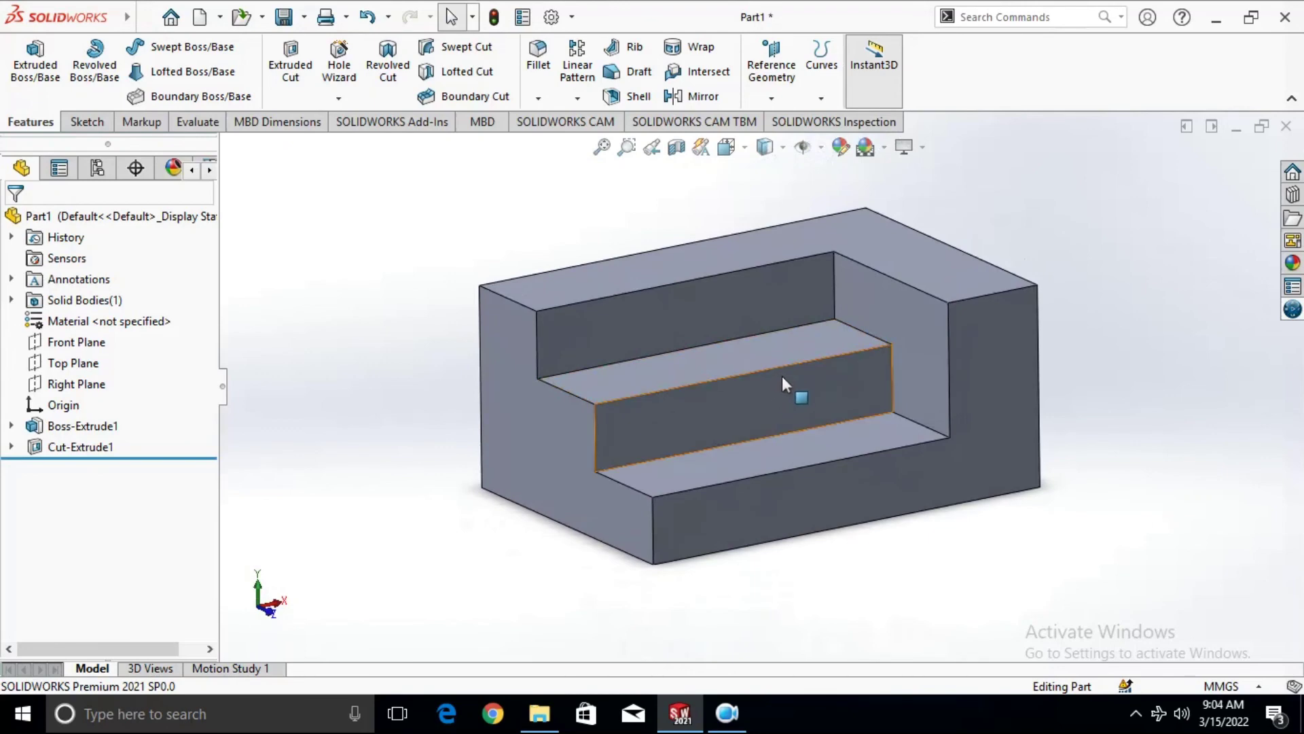
scroll(781, 376, down, 1)
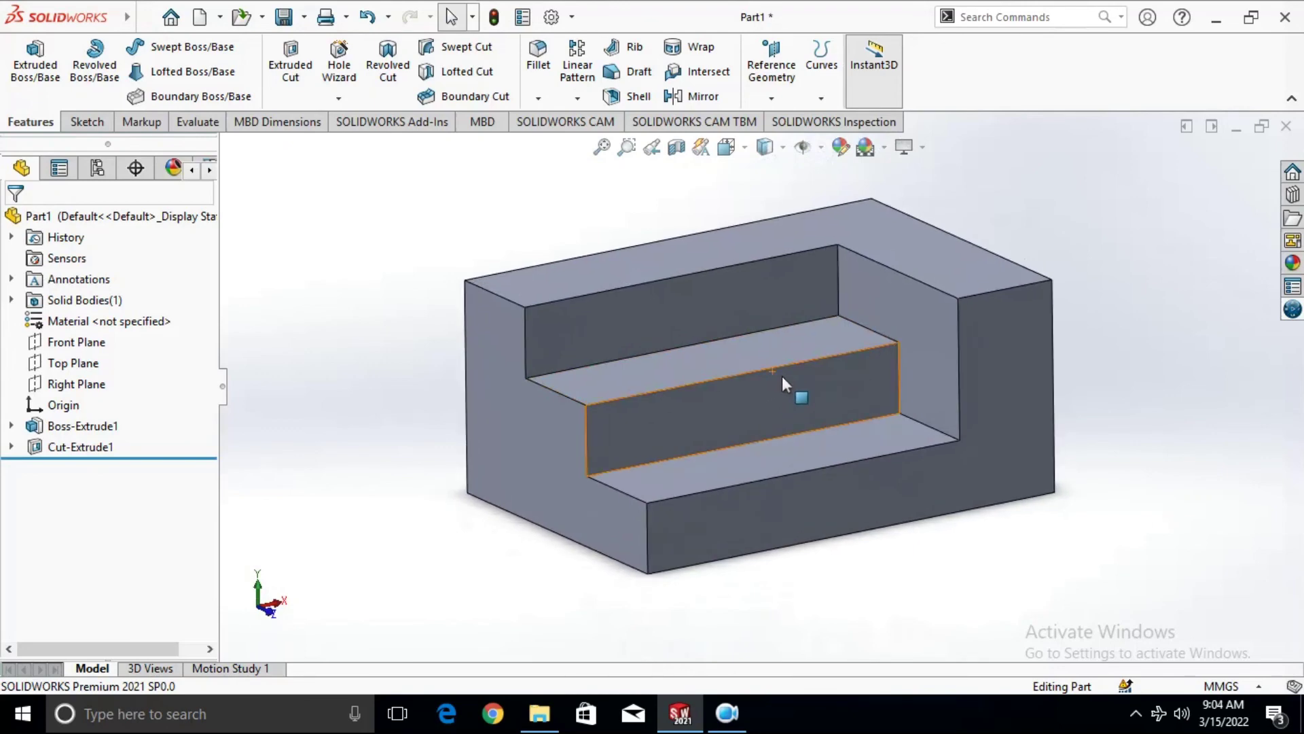